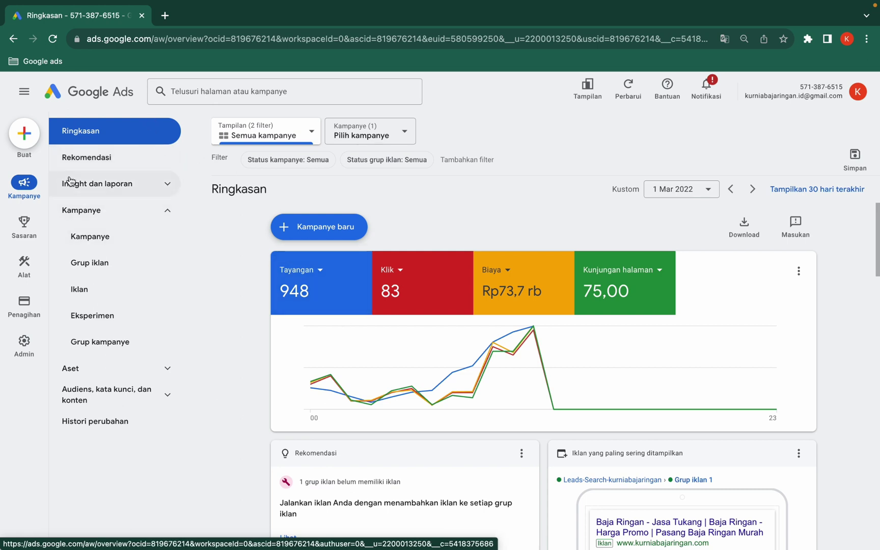
Look at the Rekomendasi page and return to the Ringkasan overview
left_click(105, 164)
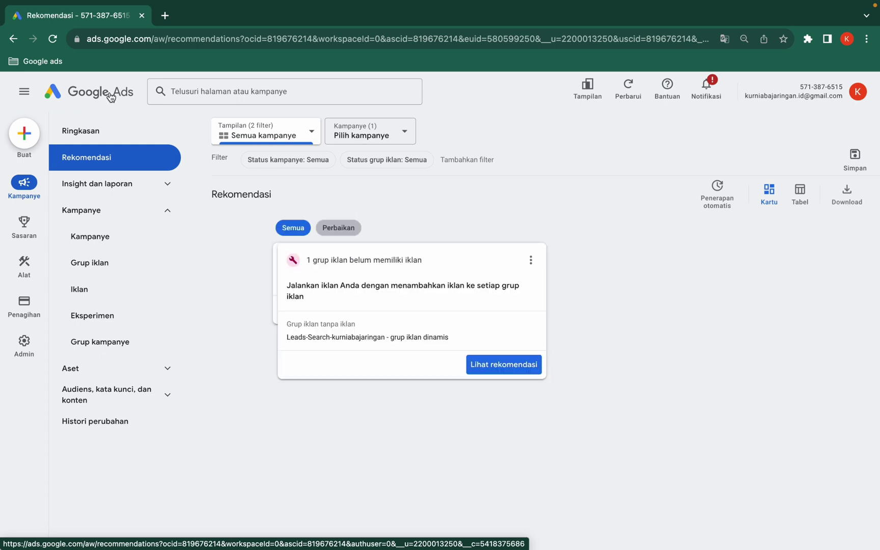
left_click(100, 96)
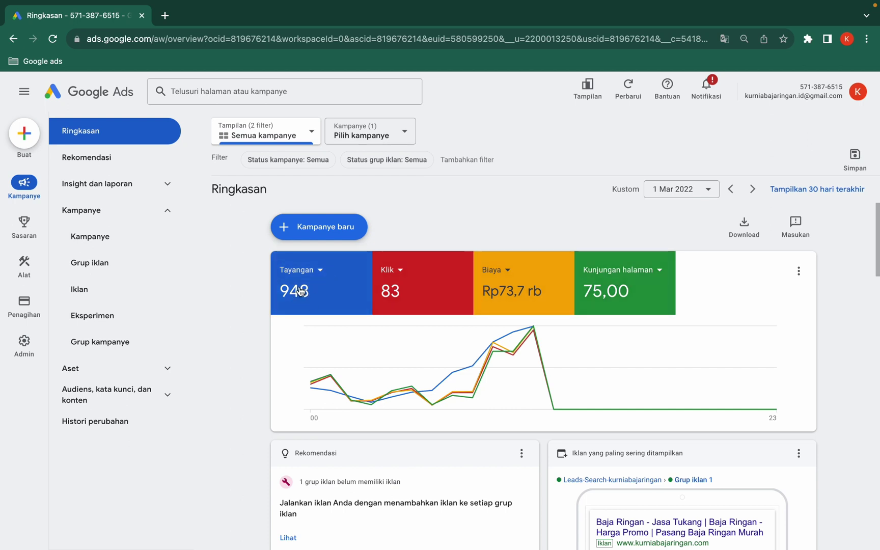
Change the overview's first scorecard metric to Klik and the second to Tayangan
left_click(321, 271)
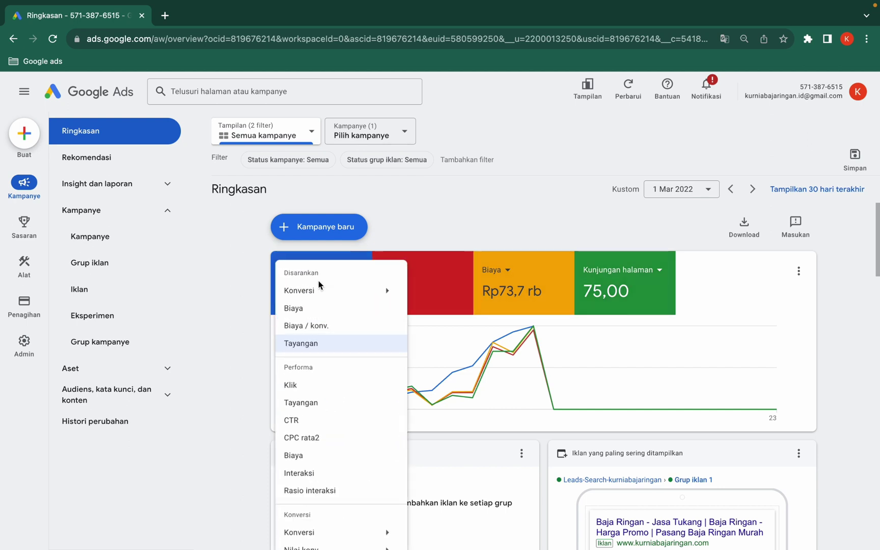
left_click(310, 386)
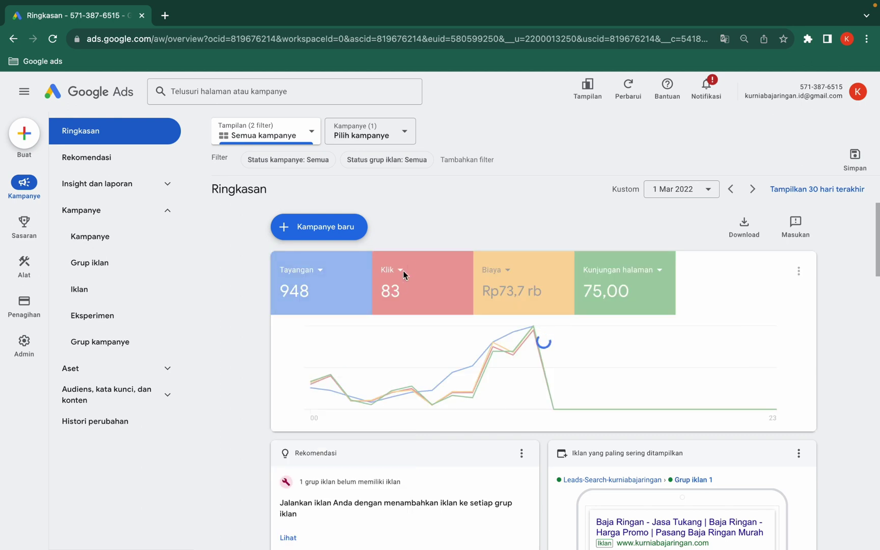
left_click(401, 271)
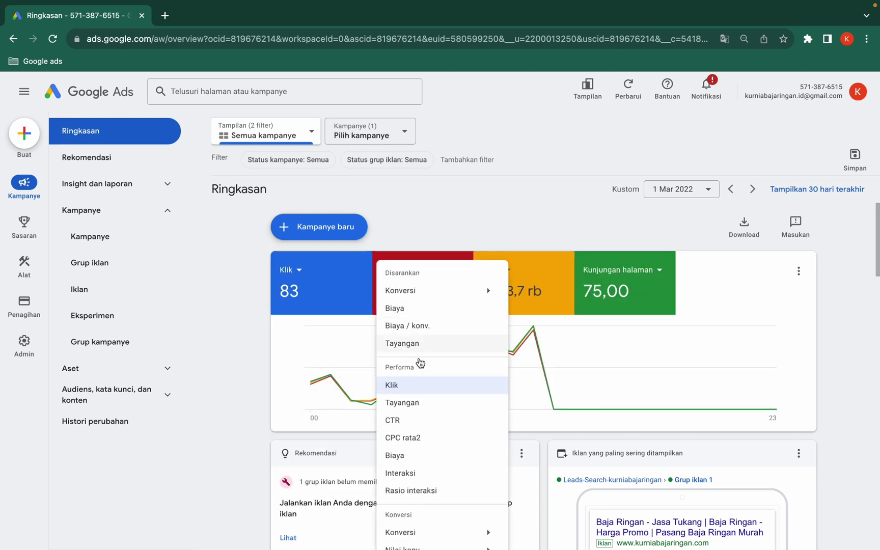
left_click(417, 402)
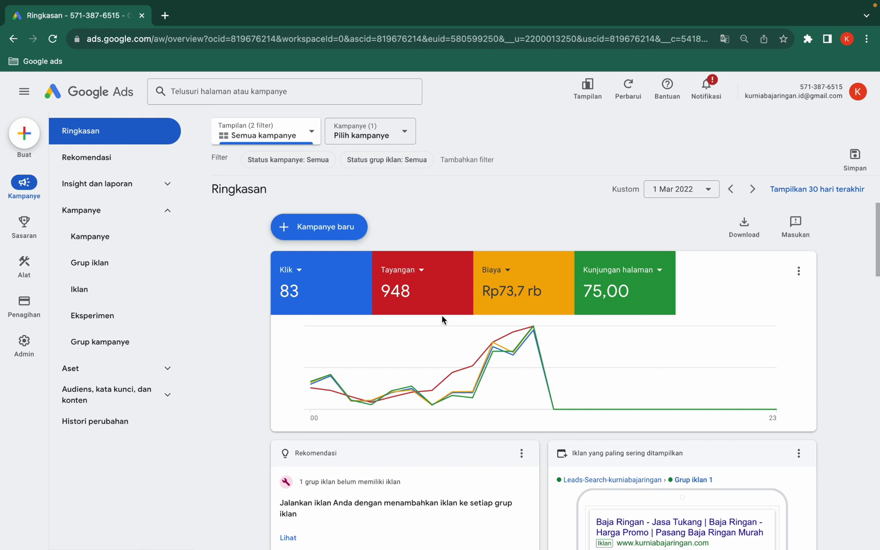
Show the overview's performance data for Bulan ini and for Hari ini
left_click(668, 193)
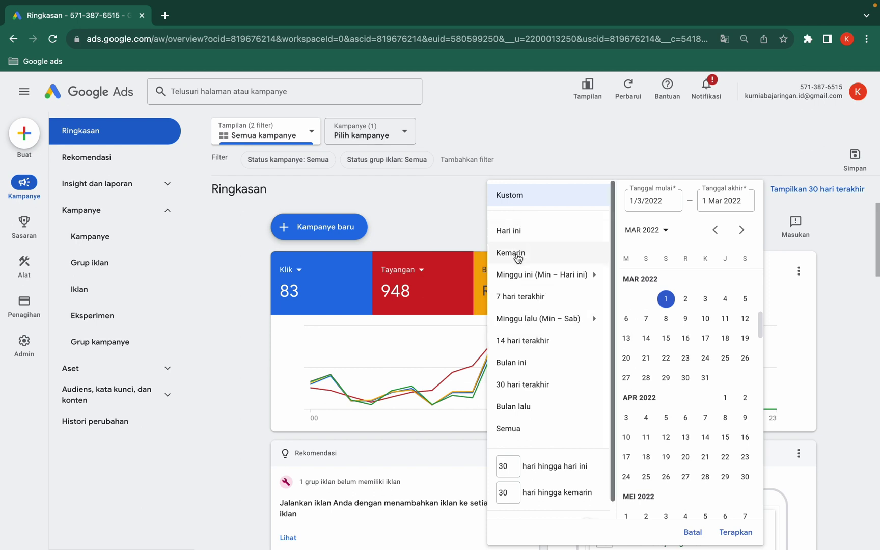
mouse_move(525, 325)
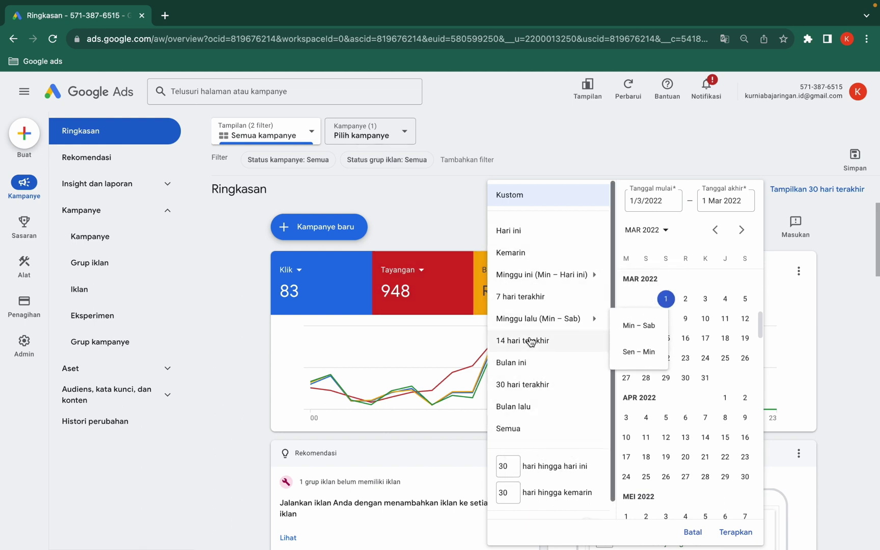
left_click(529, 367)
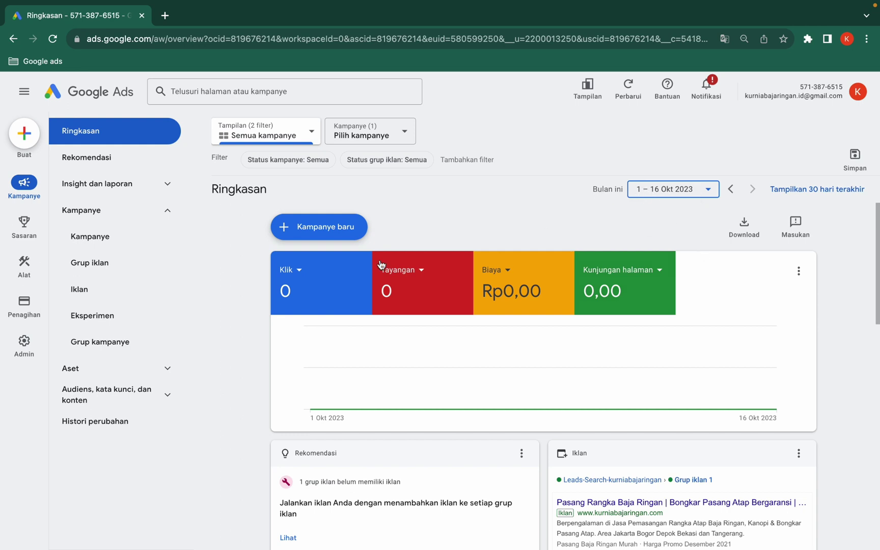
left_click(683, 199)
left_click(663, 233)
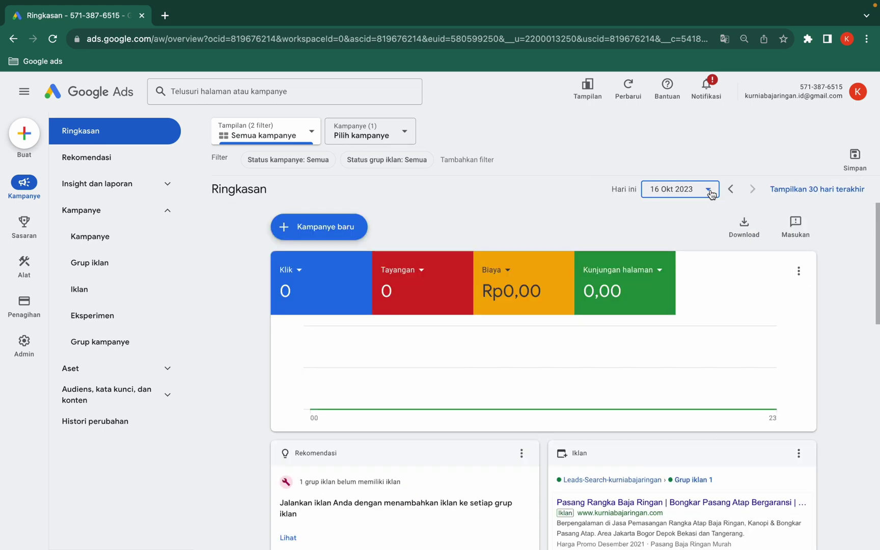
Set the overview's date range to the single day 1 March 2023 and apply it
left_click(708, 191)
scroll(678, 308, "up", 20)
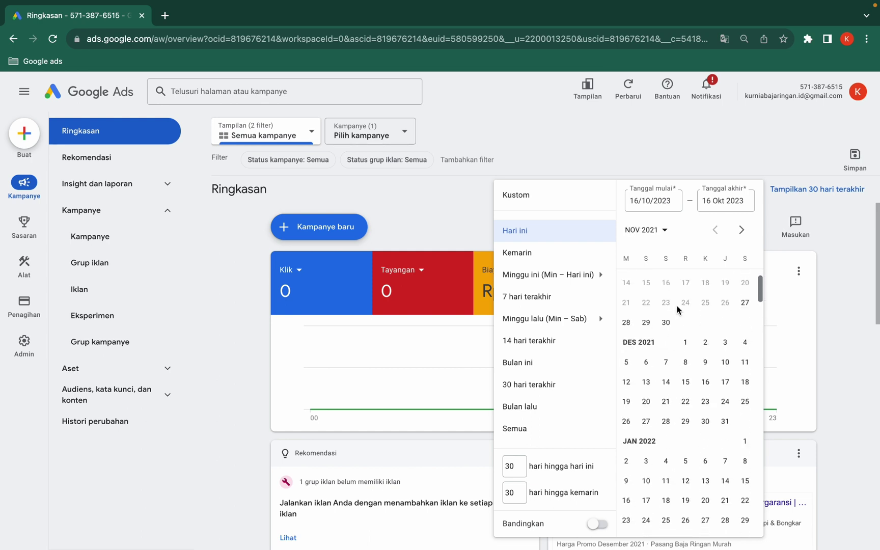
scroll(672, 331, "down", 7)
scroll(664, 349, "down", 10)
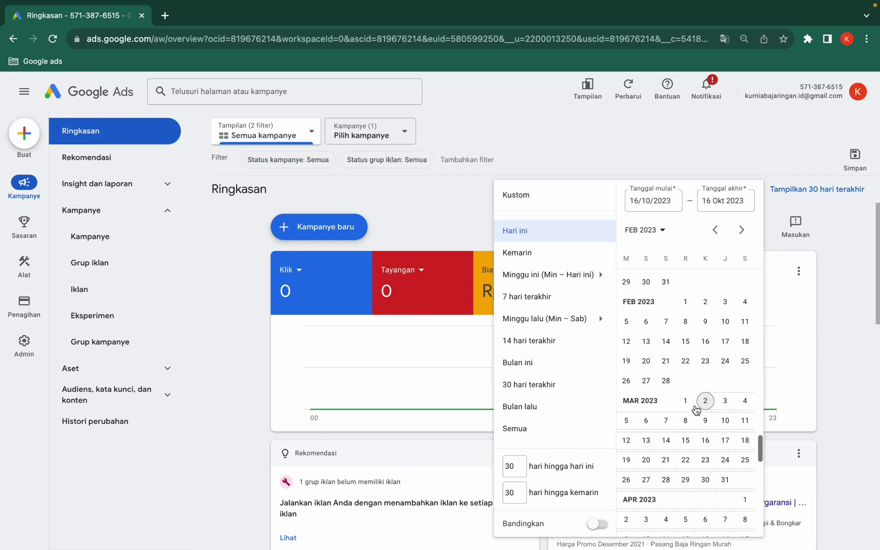
left_click(685, 401)
scroll(685, 359, "down", 3)
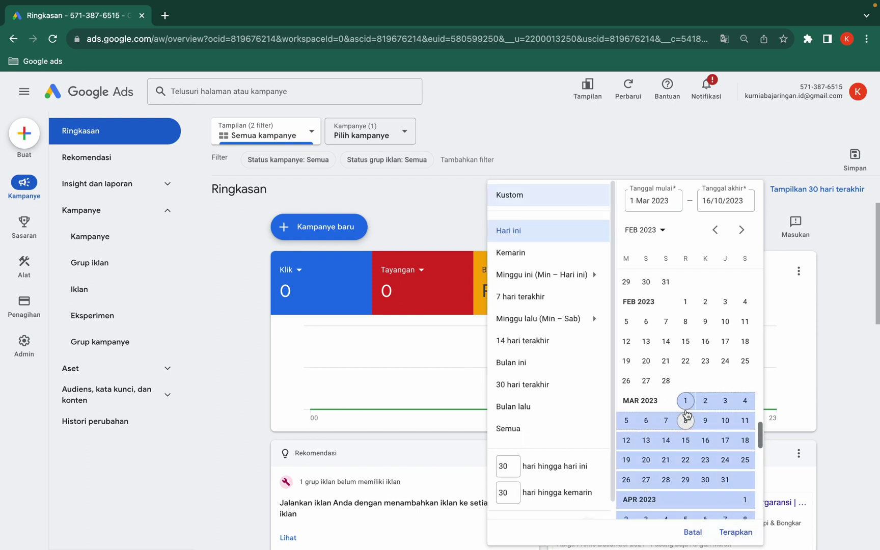
left_click(685, 397)
left_click(686, 398)
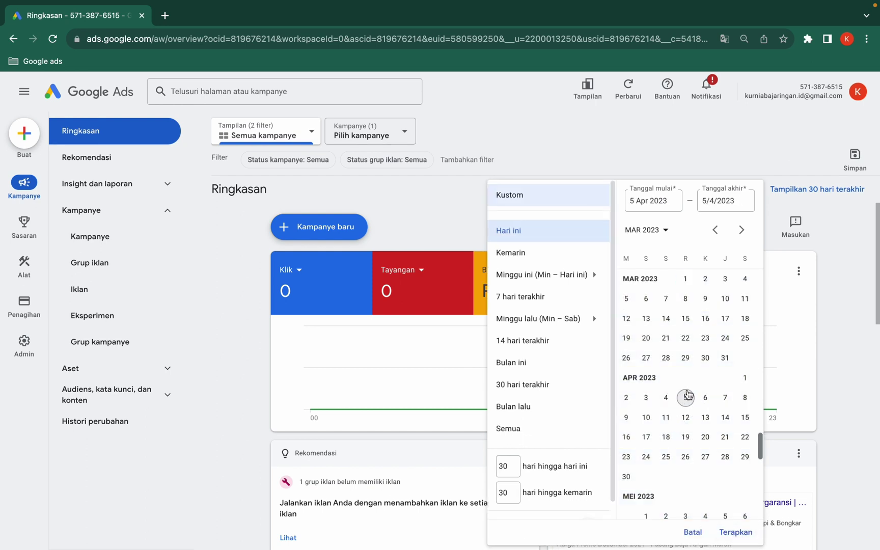
left_click(685, 279)
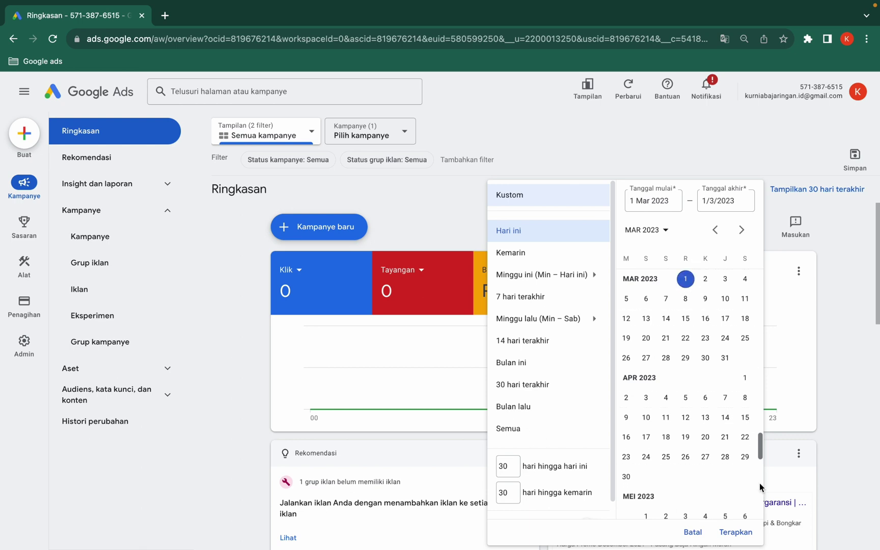
left_click(733, 532)
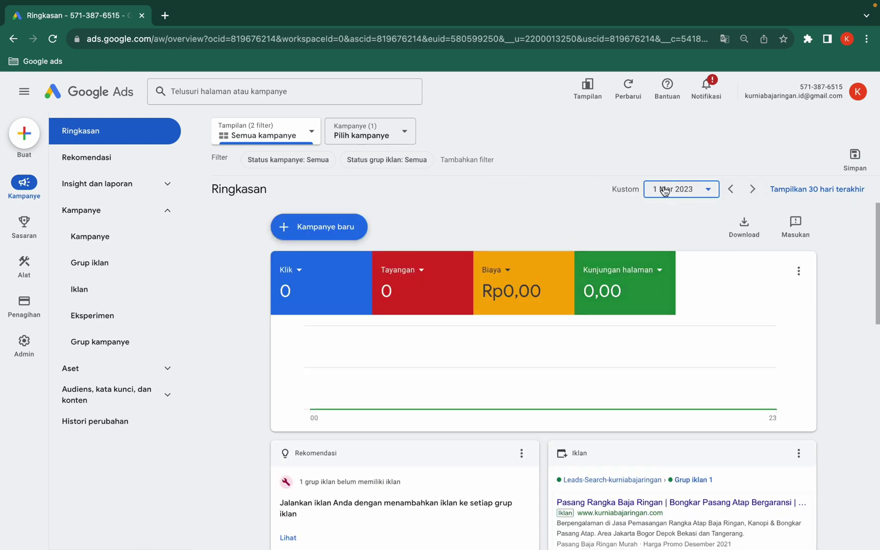
Set the overview's custom date range to the single day 1 March 2022 and apply it
left_click(663, 190)
scroll(673, 319, "up", 10)
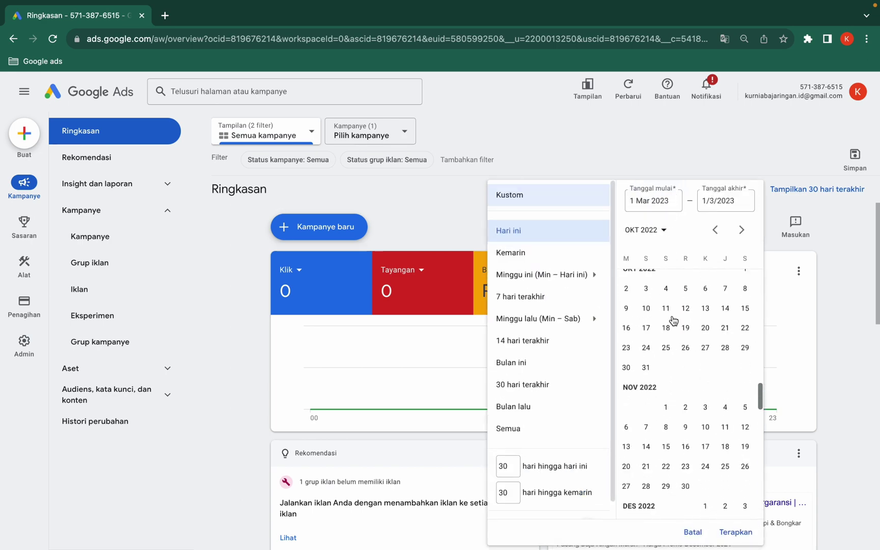
scroll(673, 320, "up", 8)
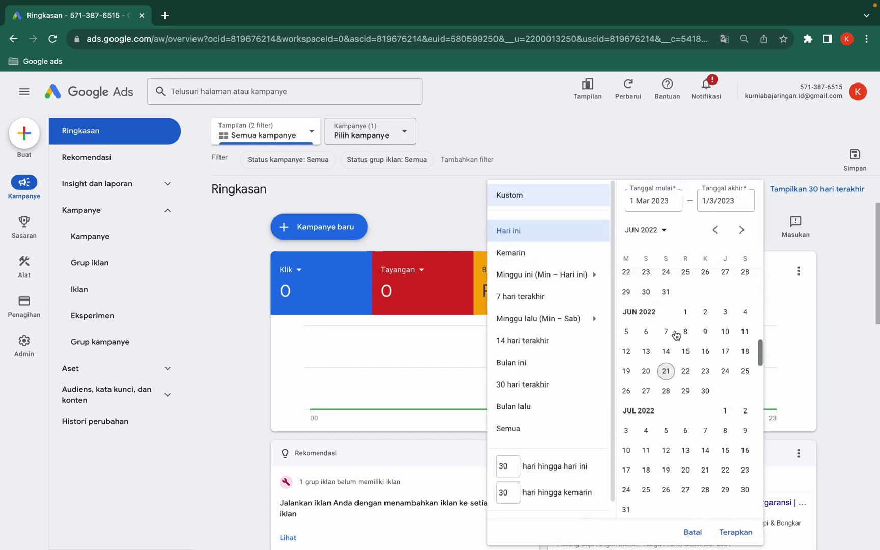
scroll(675, 335, "up", 6)
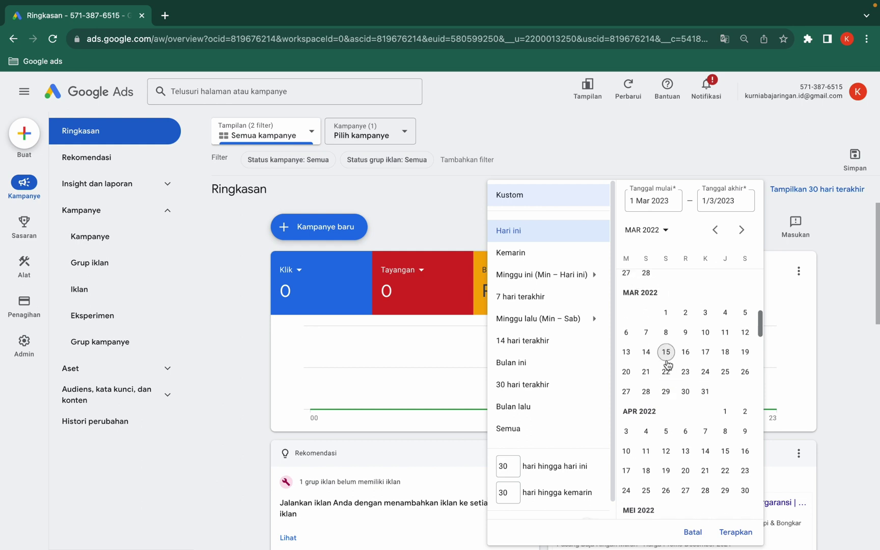
left_click(665, 315)
left_click(738, 531)
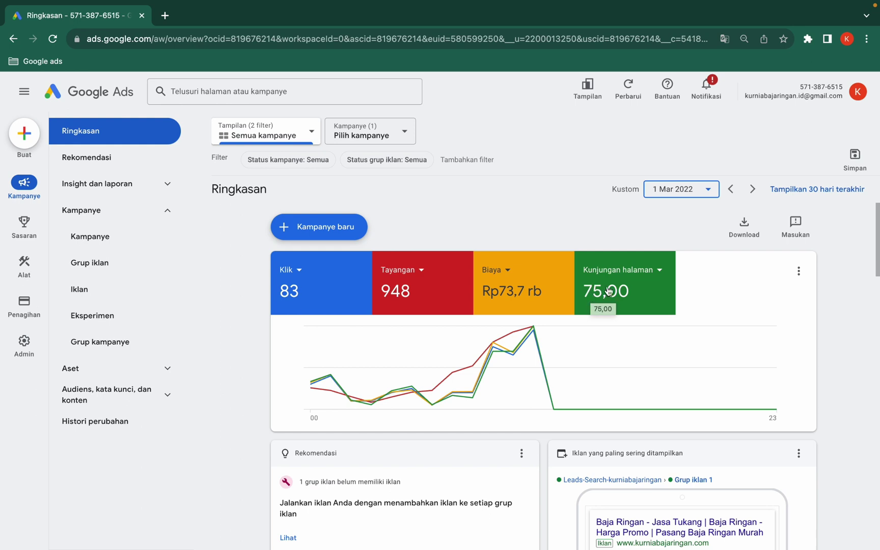
Change the overview's fourth scorecard metric to CPC rata2
left_click(660, 271)
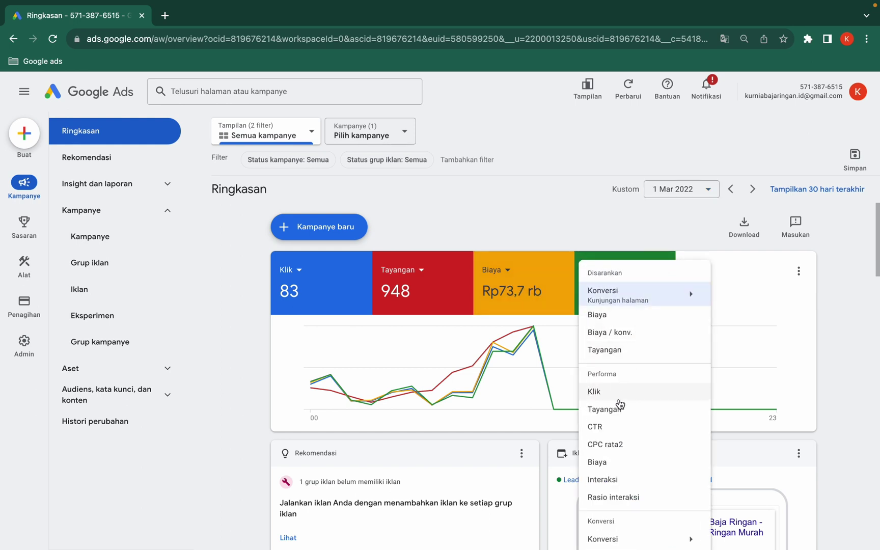
left_click(613, 446)
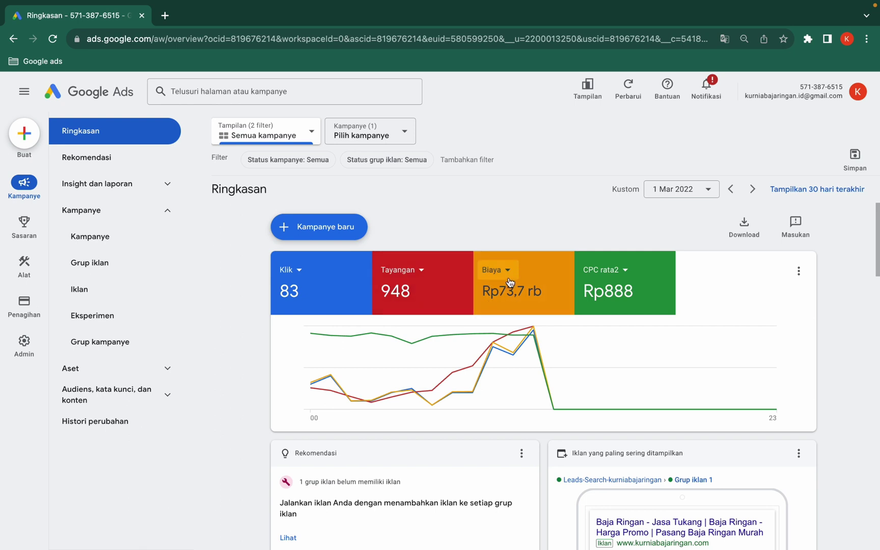
mouse_move(511, 295)
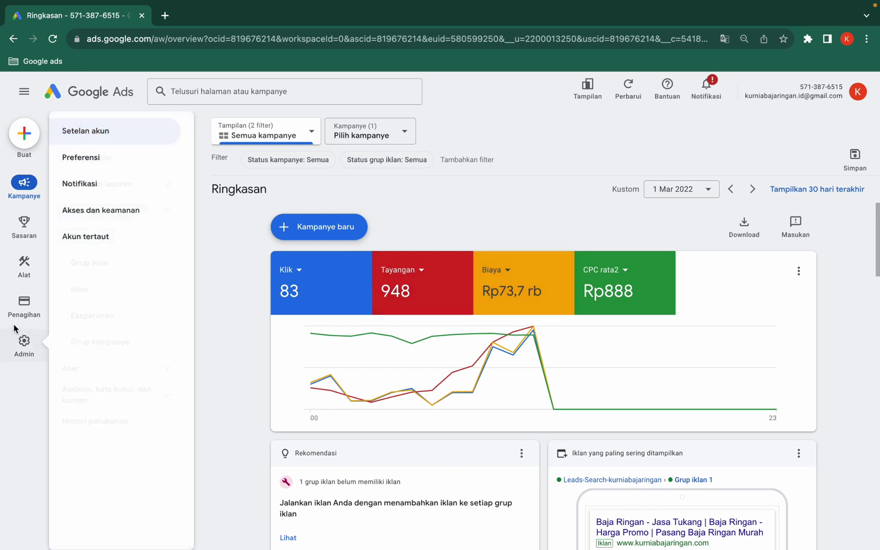
Open the Kampanye list, revisit the Ringkasan overview briefly, and return to the campaign list
mouse_move(29, 281)
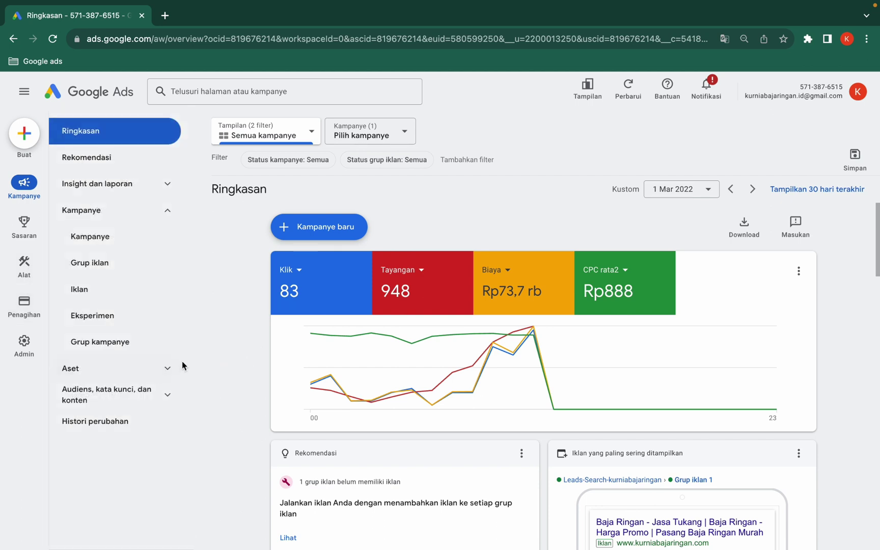
mouse_move(30, 233)
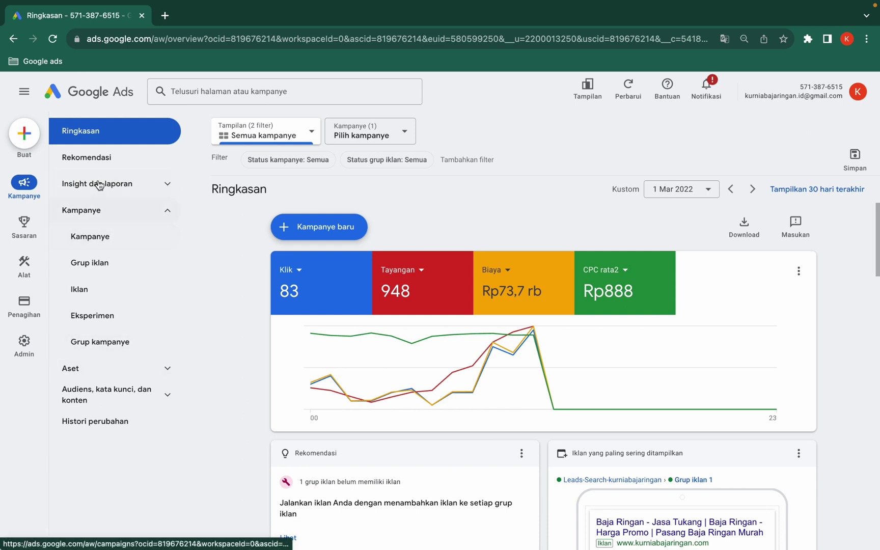
left_click(104, 234)
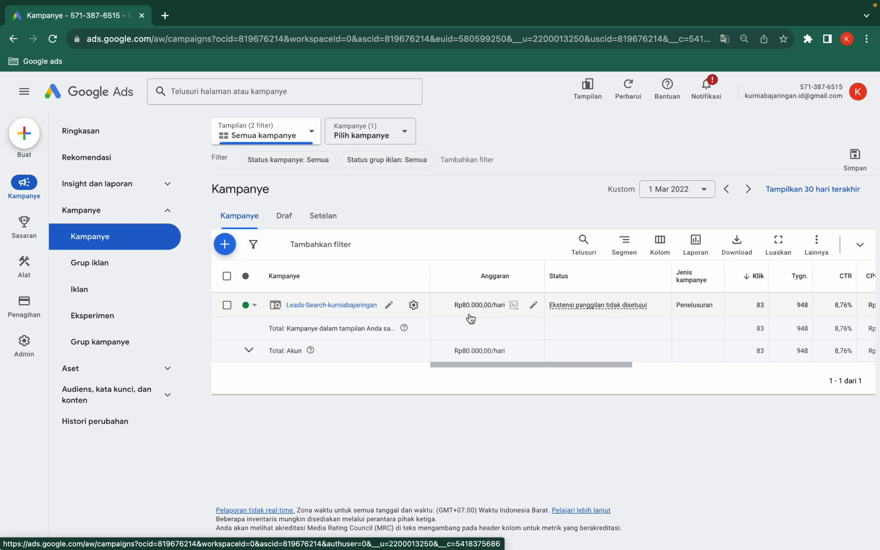
left_click(118, 132)
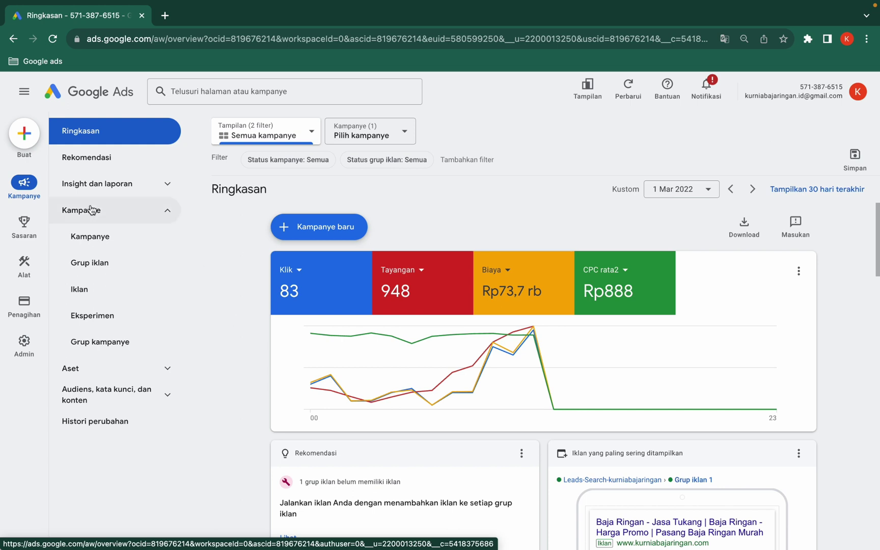
left_click(100, 238)
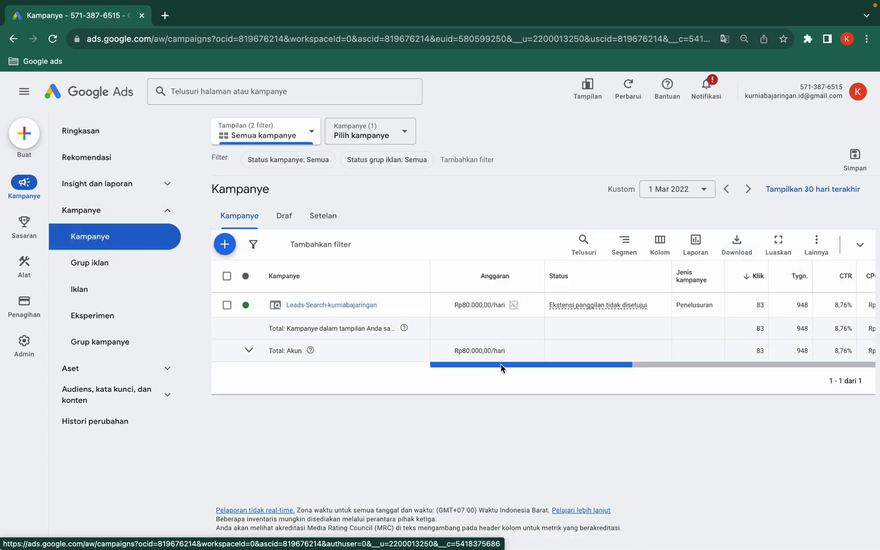
Examine the campaign table's cost, view content and WhatsApp columns, highlighting the Cost Per View Content value of Leads-Search-kurniabajaringan
left_click_drag(501, 365, 719, 374)
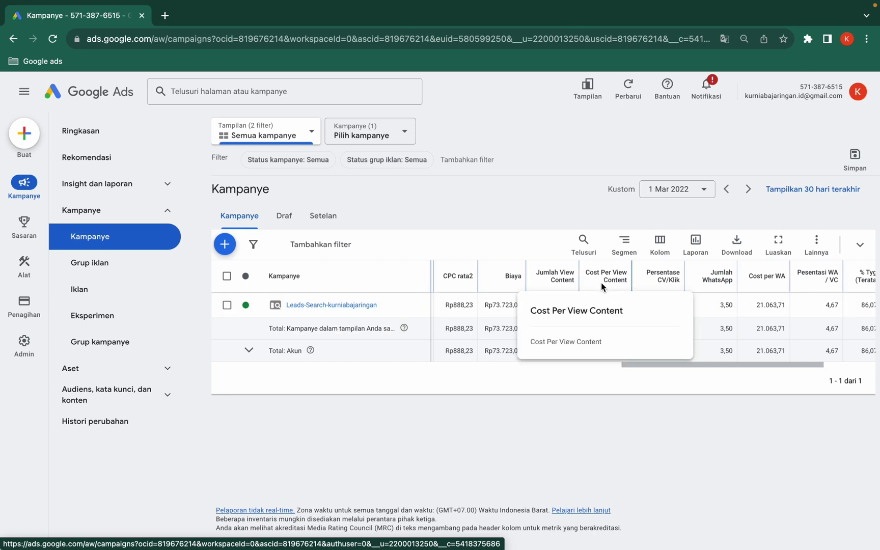
mouse_move(553, 289)
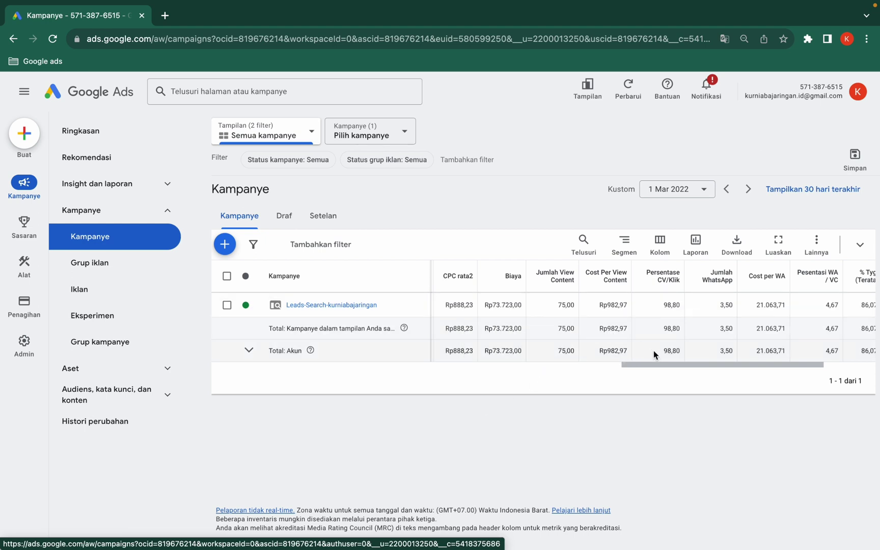
left_click_drag(659, 363, 596, 365)
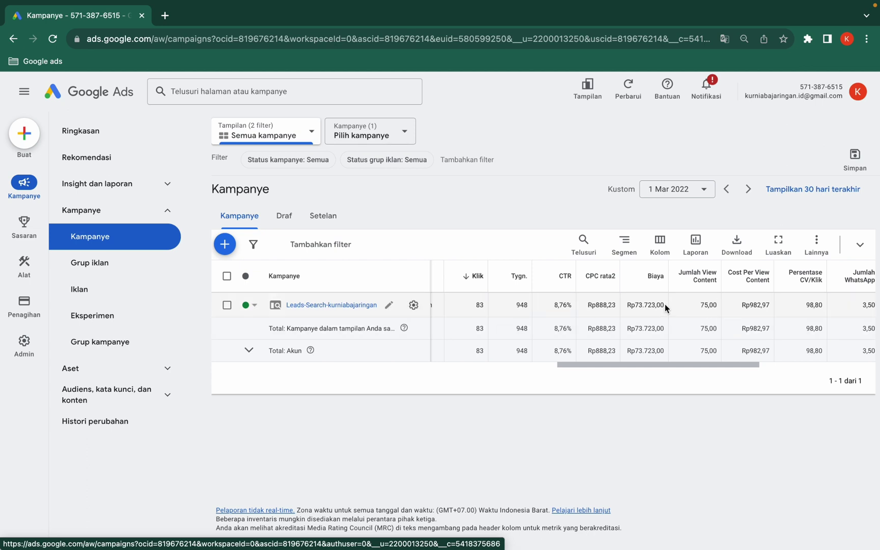
left_click_drag(667, 364, 732, 365)
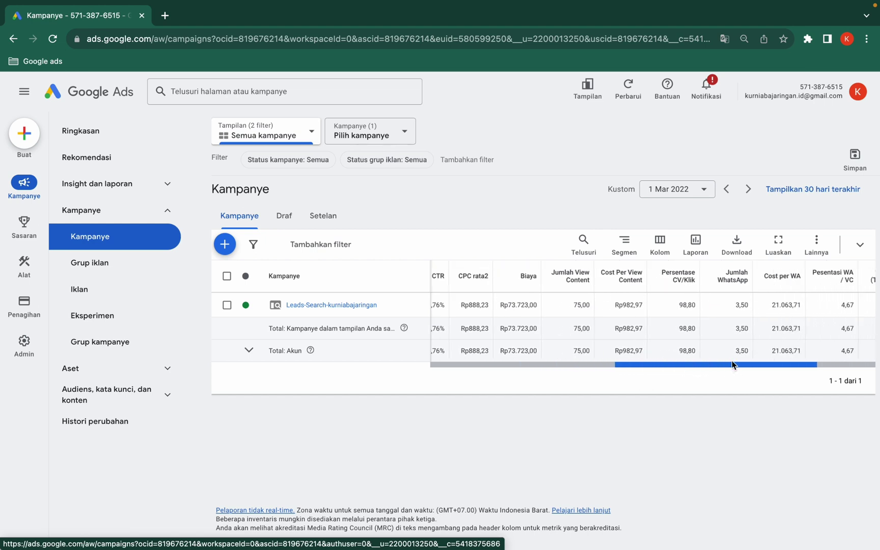
mouse_move(628, 277)
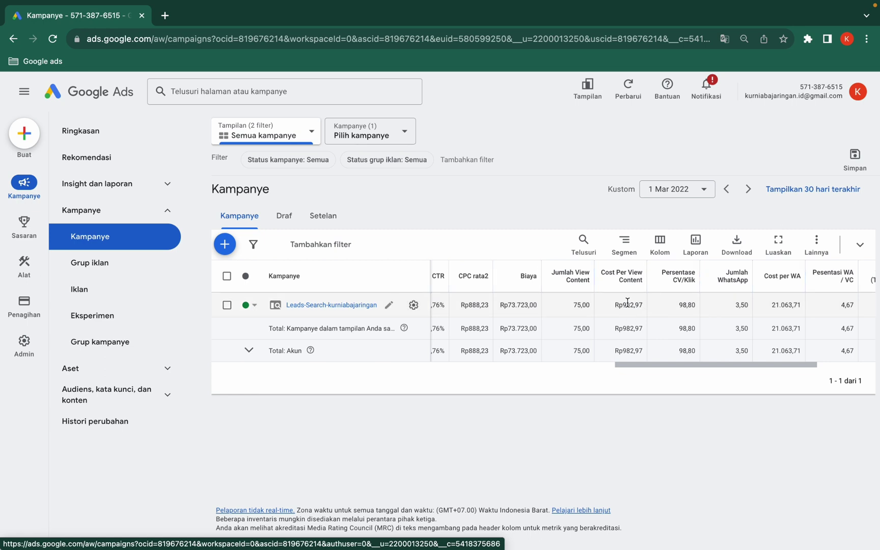
left_click_drag(644, 305, 608, 307)
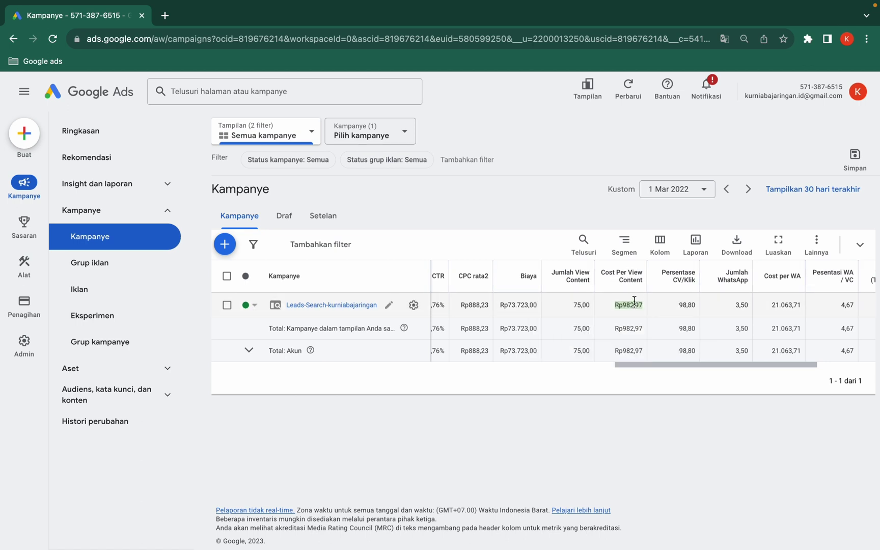
key("ctrl+a")
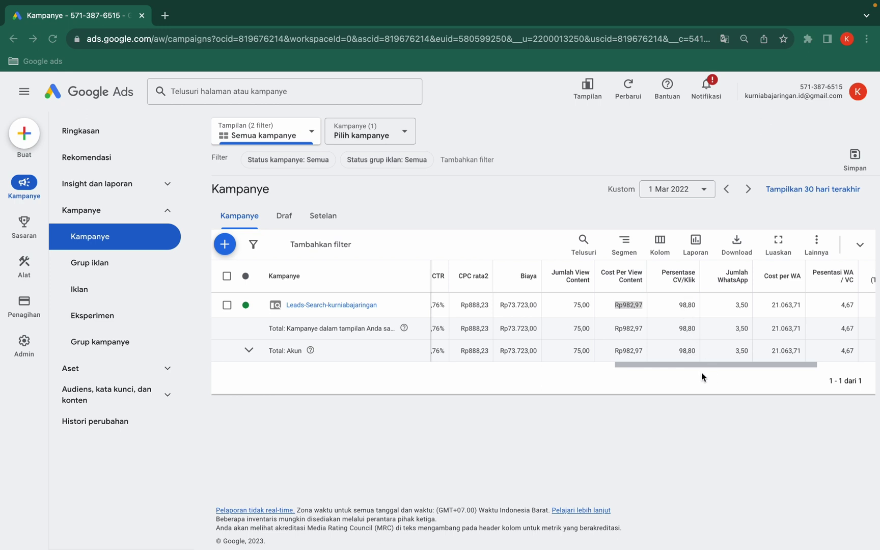
Examine the campaign's WhatsApp, Pesentasi WA / VC, % Tygn. (Teratas) and % Tygn. (Teratas Abs.) columns, highlighting both impression percentages, and return to the first columns
left_click_drag(701, 365, 746, 364)
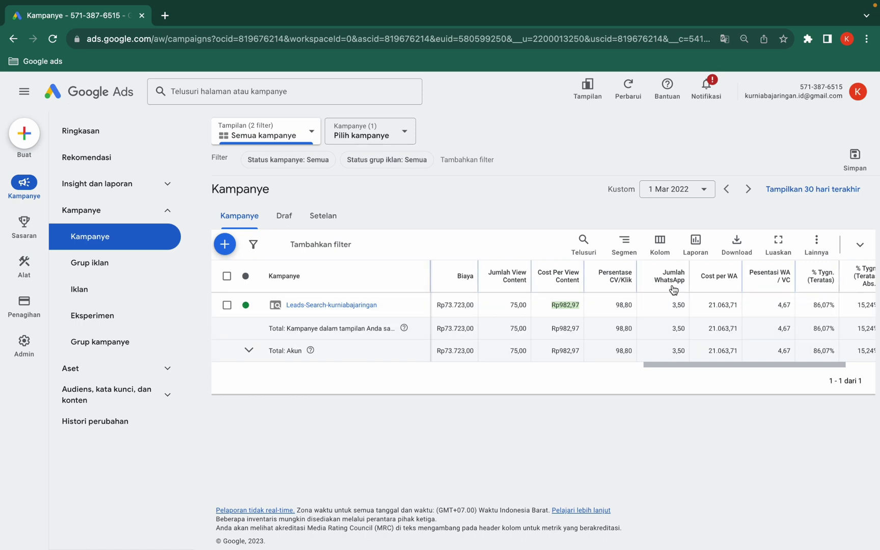
left_click_drag(722, 365, 815, 363)
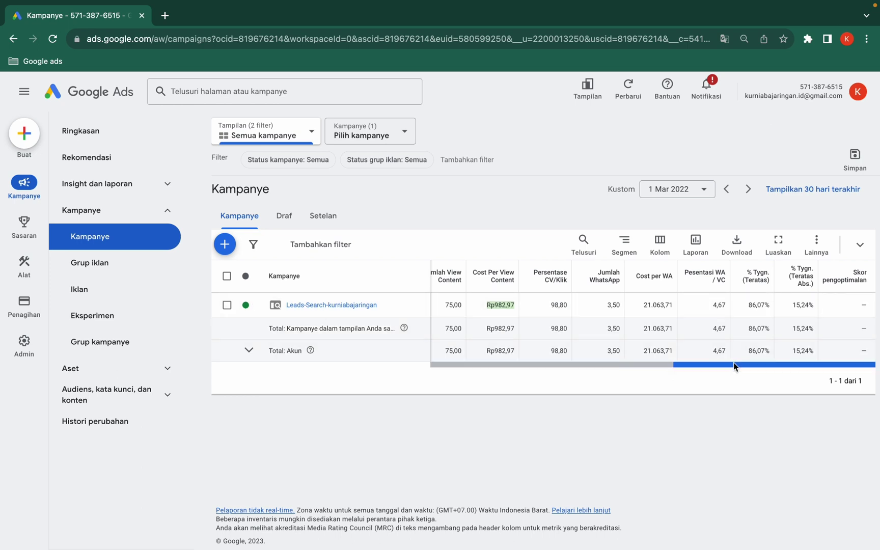
mouse_move(733, 364)
left_mouse_down()
mouse_move(547, 363)
mouse_move(740, 364)
left_mouse_up()
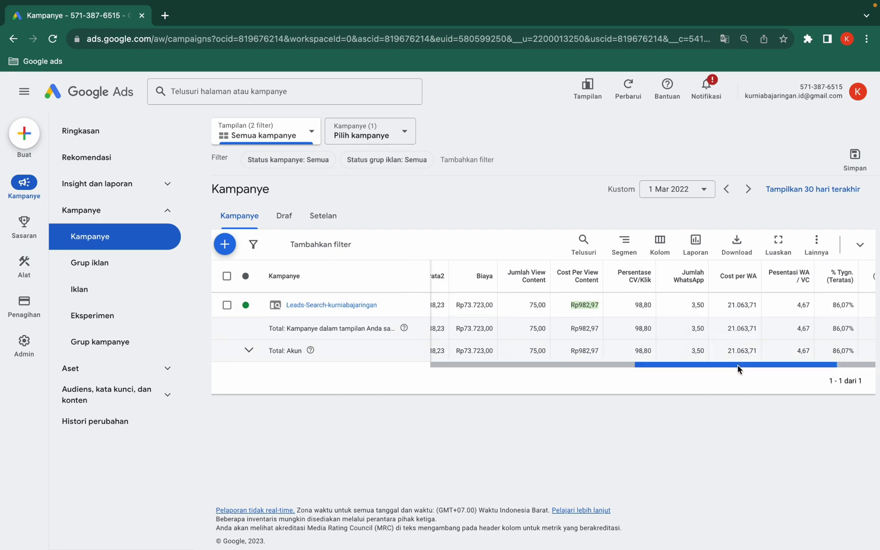
left_click_drag(738, 365, 757, 365)
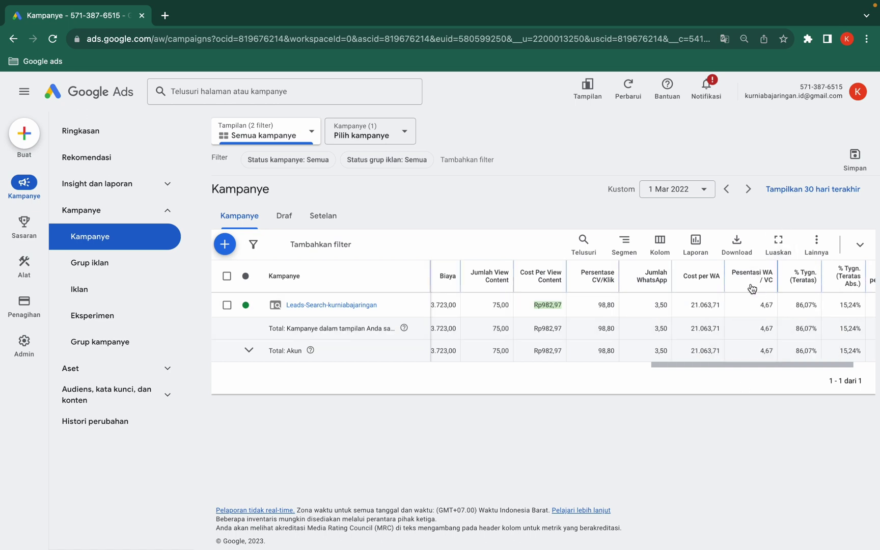
mouse_move(750, 280)
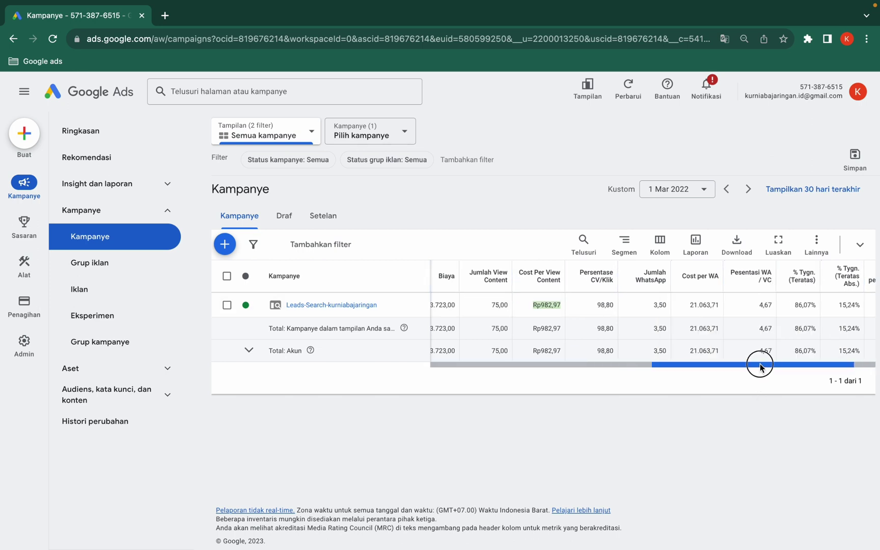
scroll(757, 362, "right", 2)
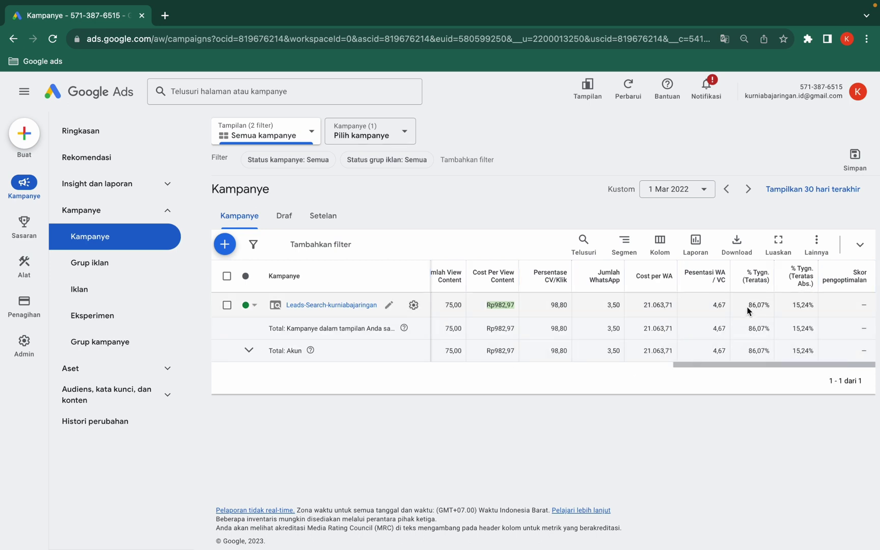
left_click_drag(748, 304, 772, 308)
left_click_drag(788, 306, 814, 305)
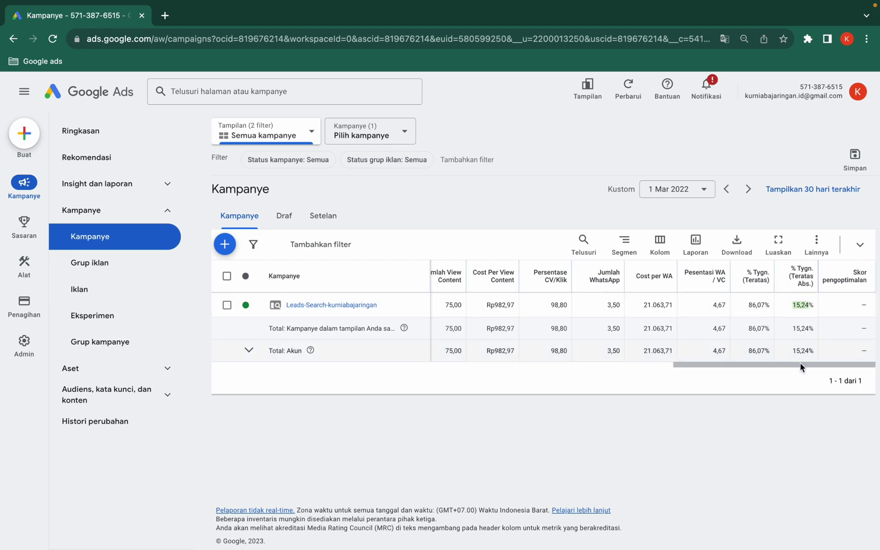
left_click_drag(799, 362, 453, 363)
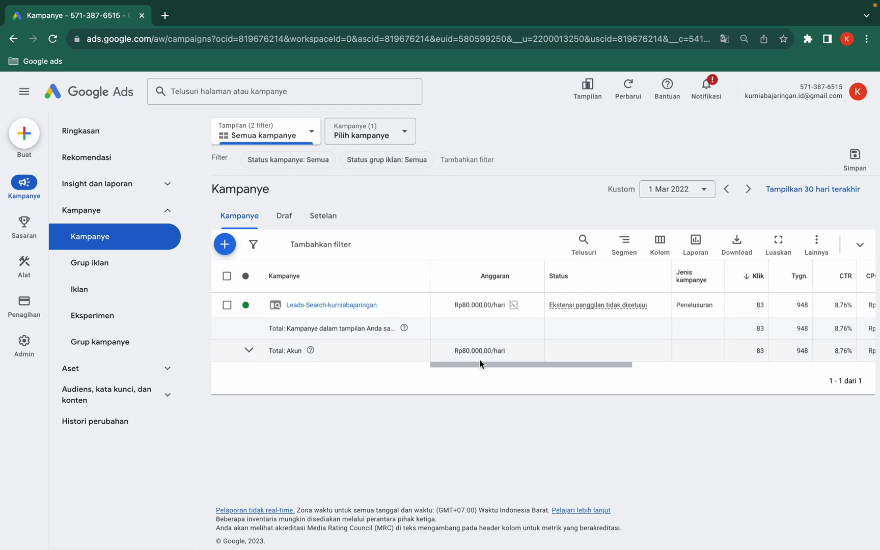
left_click_drag(480, 363, 553, 356)
Open the currently applied saved column set for editing and examine its full list of chosen columns down to Skor pengoptimalan
left_click(660, 244)
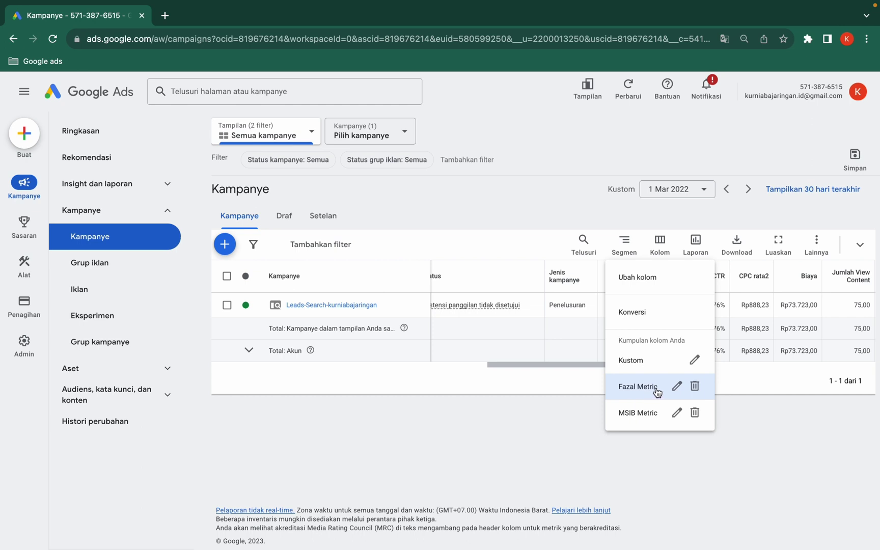
left_click(676, 386)
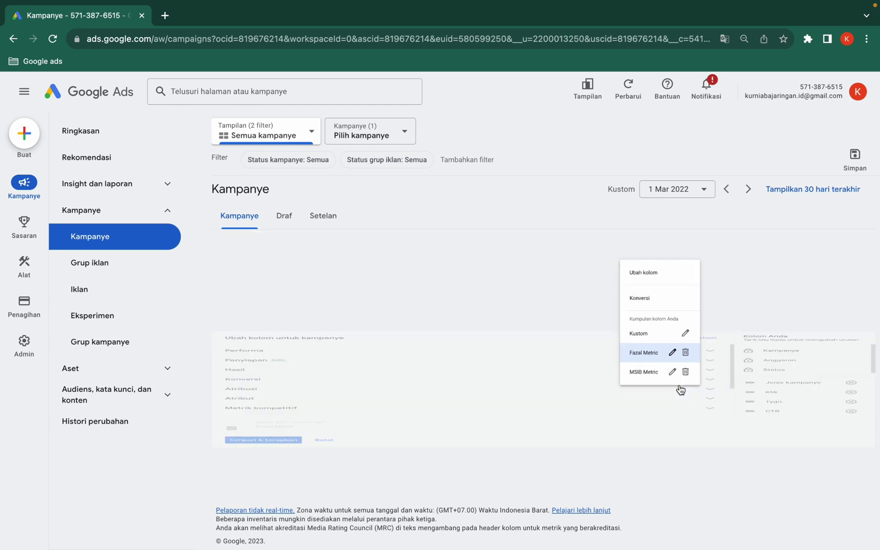
scroll(489, 355, "down", 3)
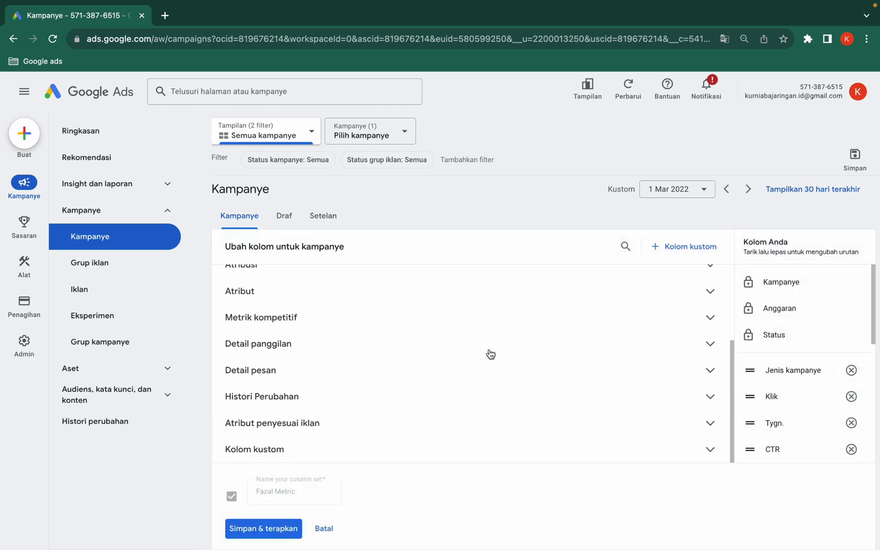
scroll(491, 353, "up", 3)
scroll(493, 352, "down", 3)
scroll(799, 390, "down", 2)
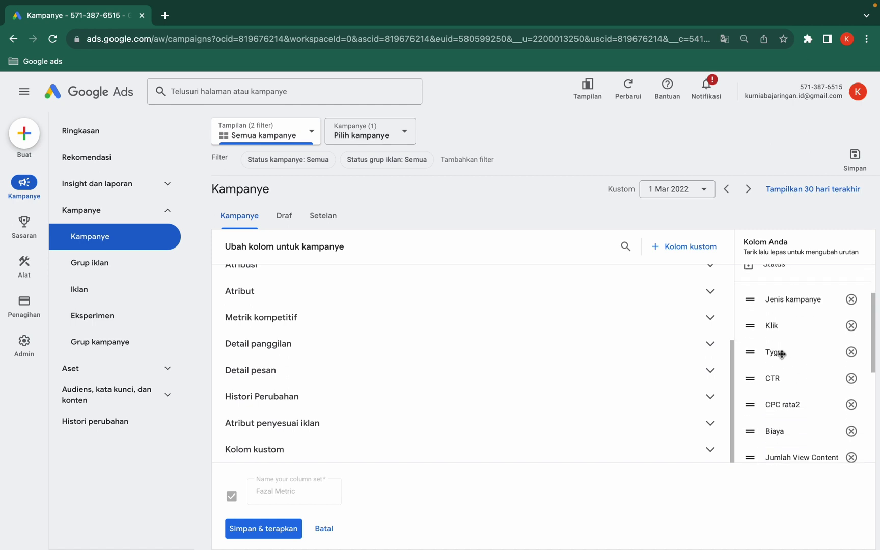
scroll(799, 387, "down", 2)
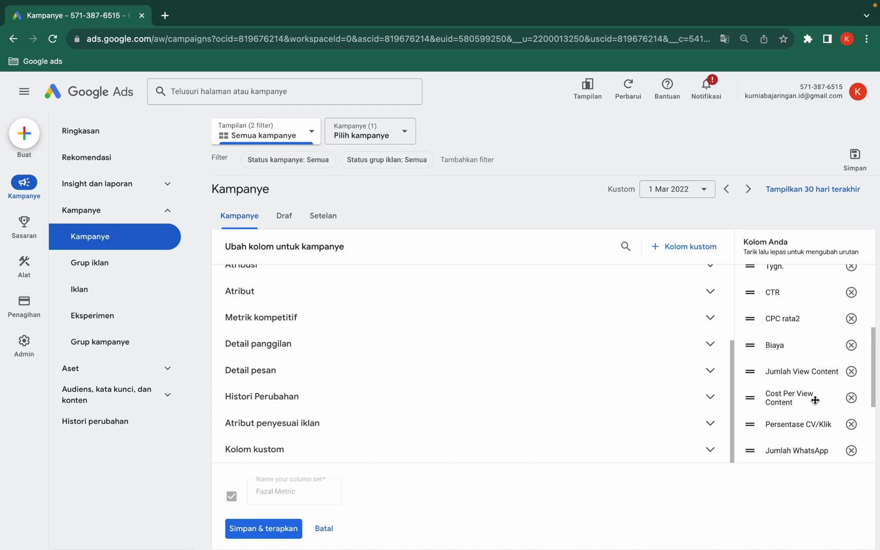
scroll(813, 407, "down", 2)
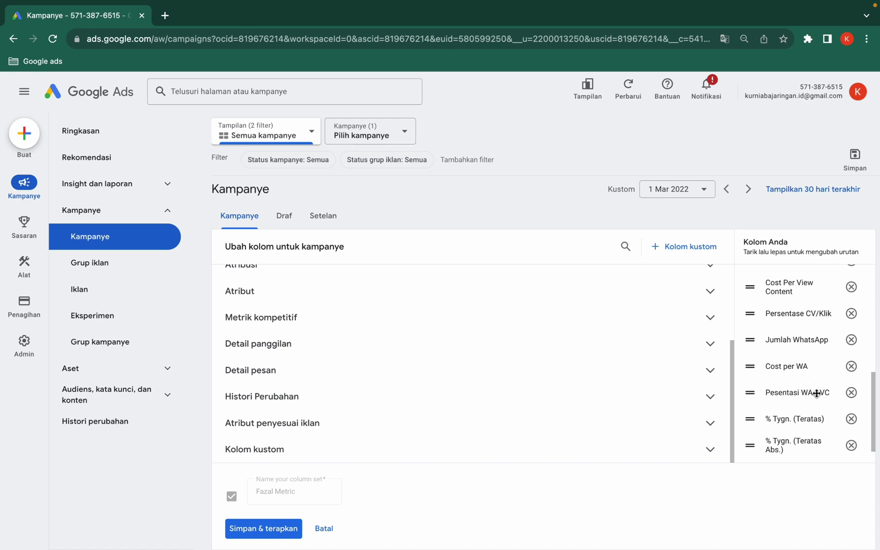
scroll(797, 444, "down", 1)
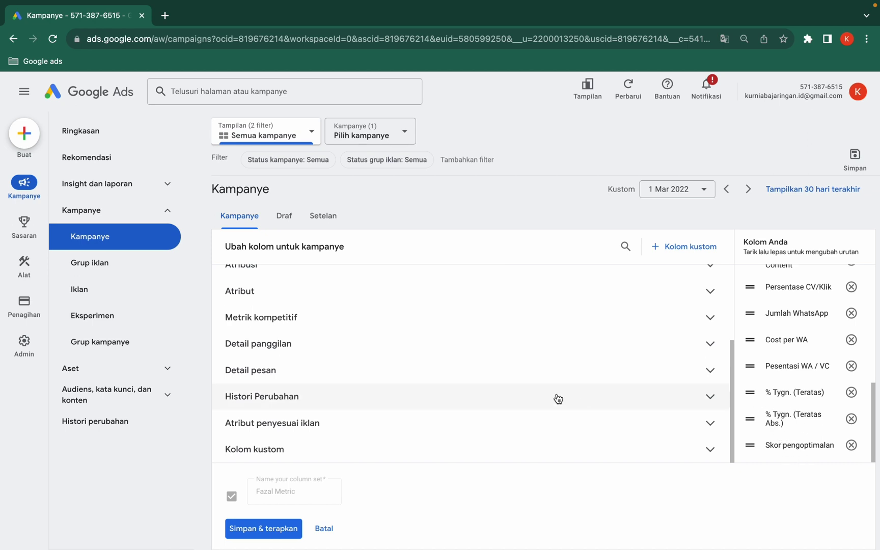
Look over the available column categories, including Kolom kustom, and cancel editing the column set
scroll(558, 398, "up", 3)
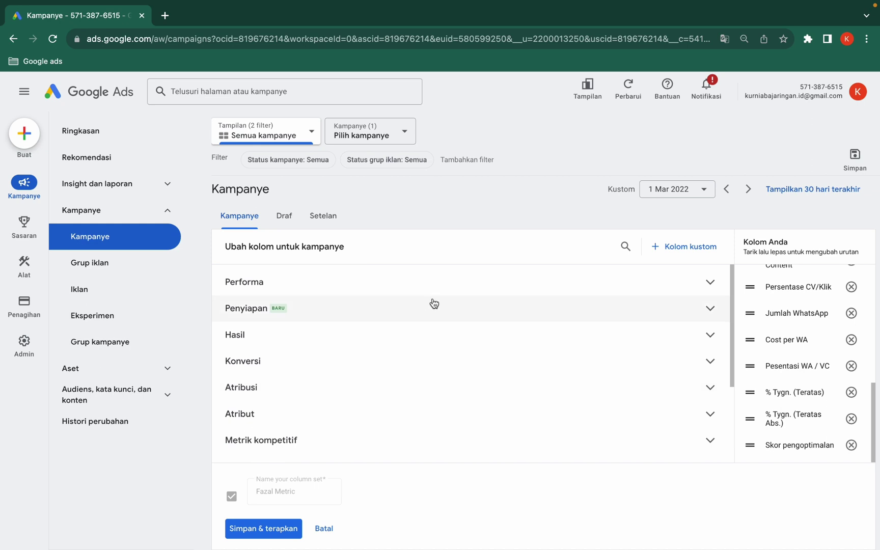
scroll(420, 404, "down", 3)
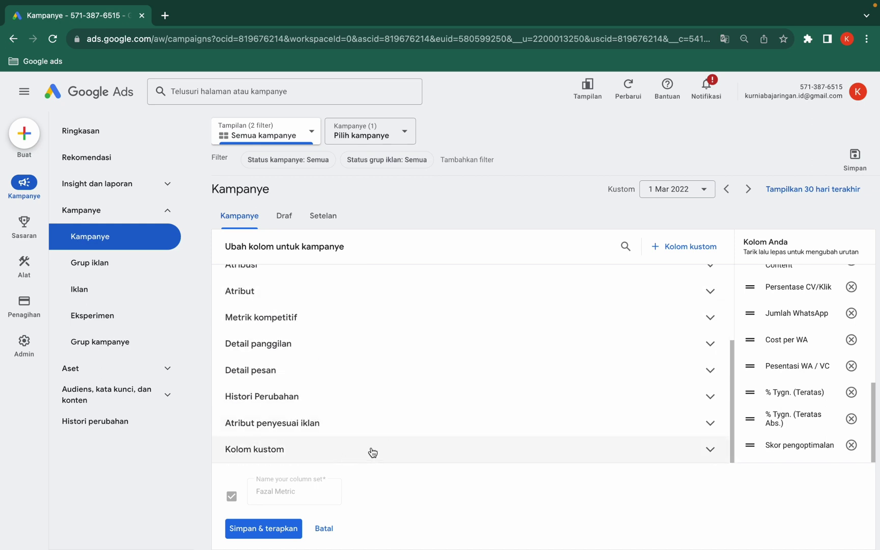
left_click(393, 448)
scroll(353, 281, "up", 5)
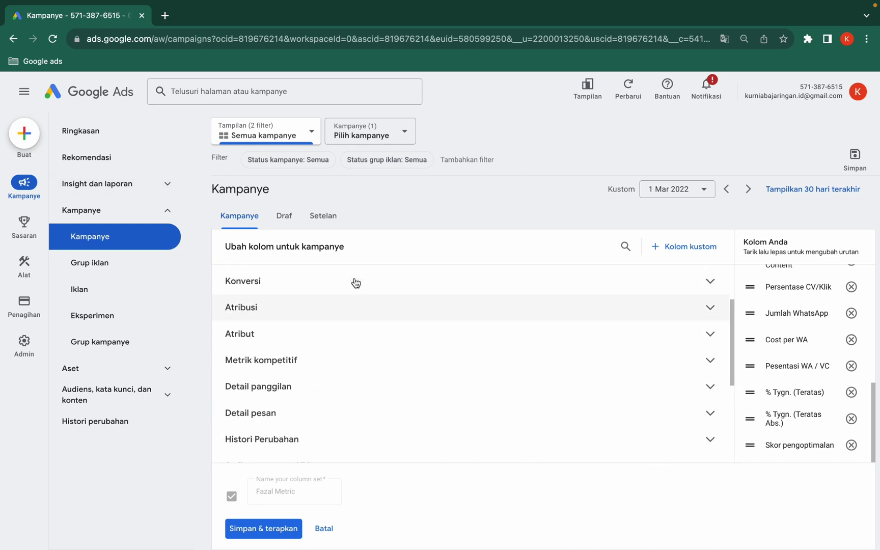
left_click(320, 527)
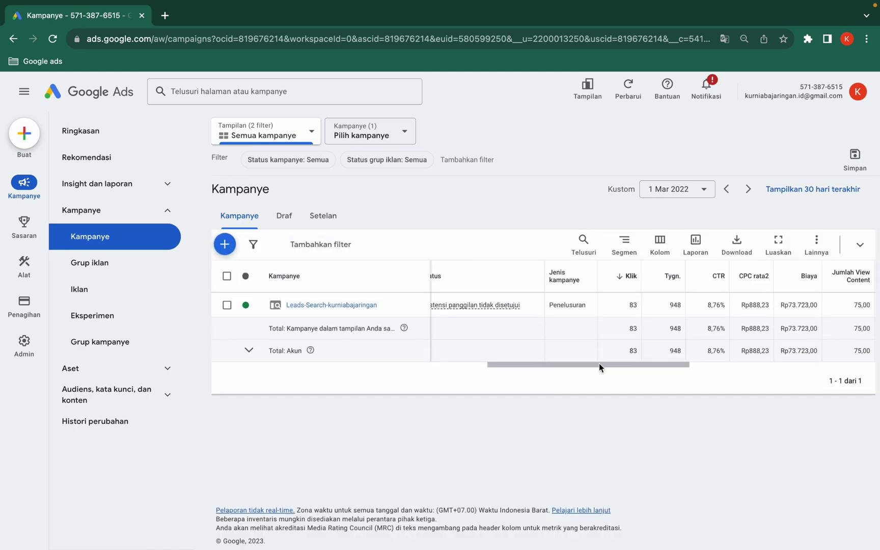
Reopen the currently applied saved column set for editing and start a new custom column under Kolom kustom
left_click(664, 244)
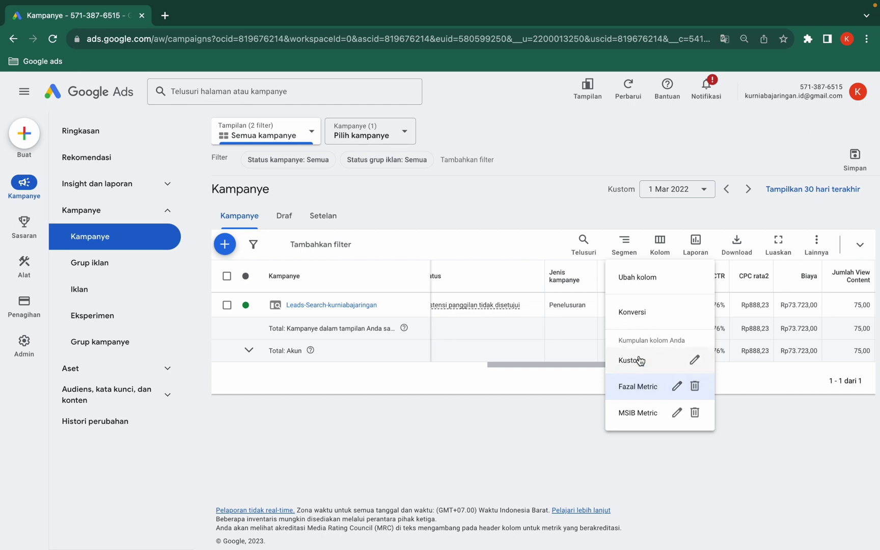
left_click(676, 389)
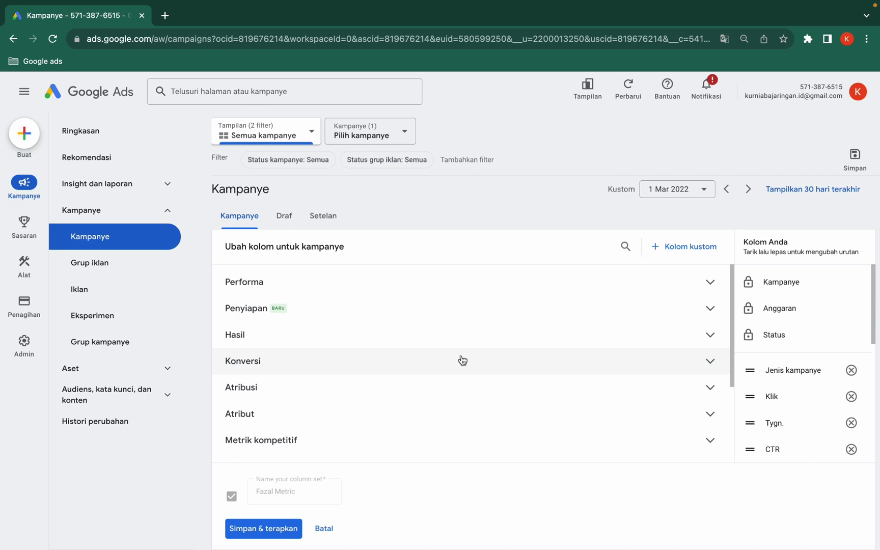
scroll(462, 359, "down", 3)
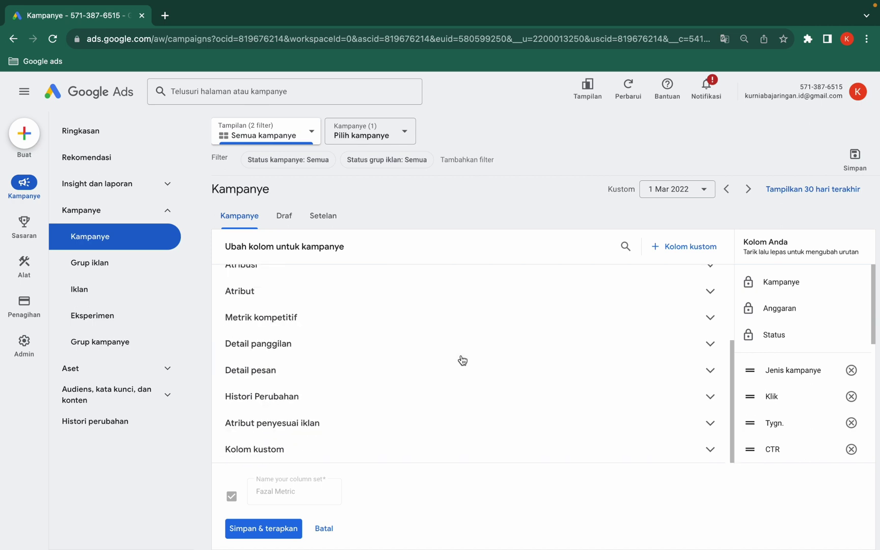
left_click(286, 449)
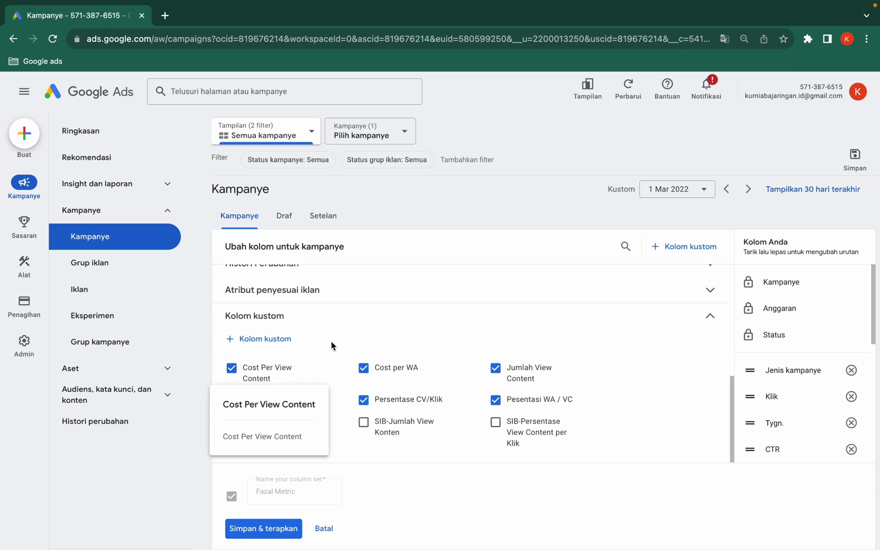
left_click(270, 345)
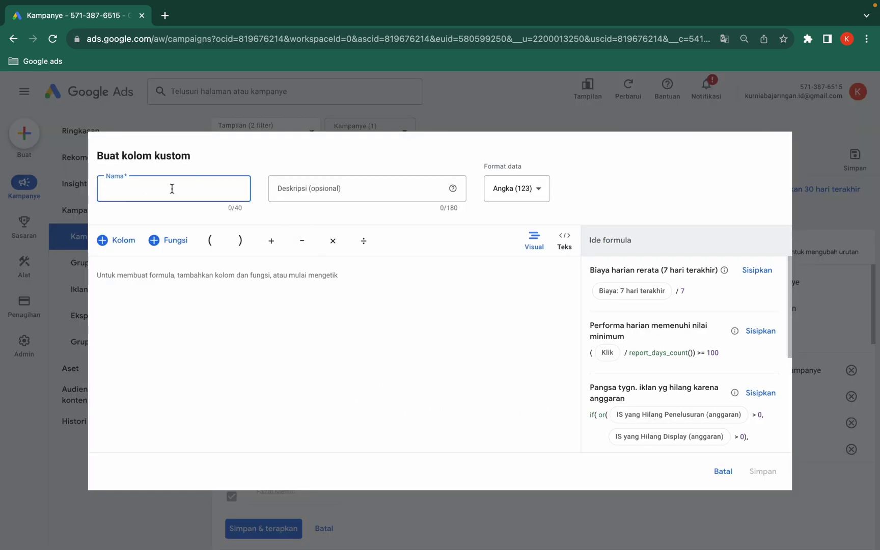
Name the custom column View Content and enter View Content as its description too
type("Co")
key("BackSpace")
key("BackSpace")
type("V")
key("BackSpace")
key("BackSpace")
type("Vi")
left_click_drag(104, 189, 173, 198)
key("ctrl+c")
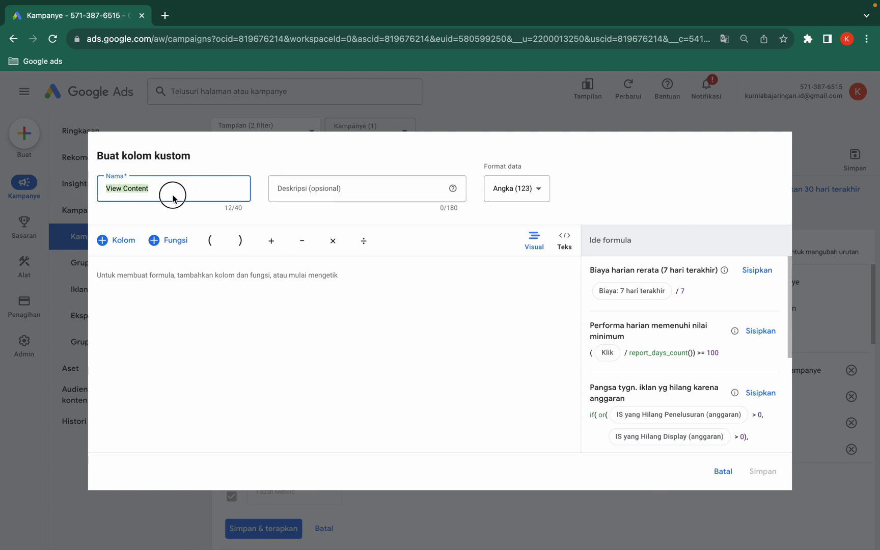
left_click(333, 186)
key("ctrl+v")
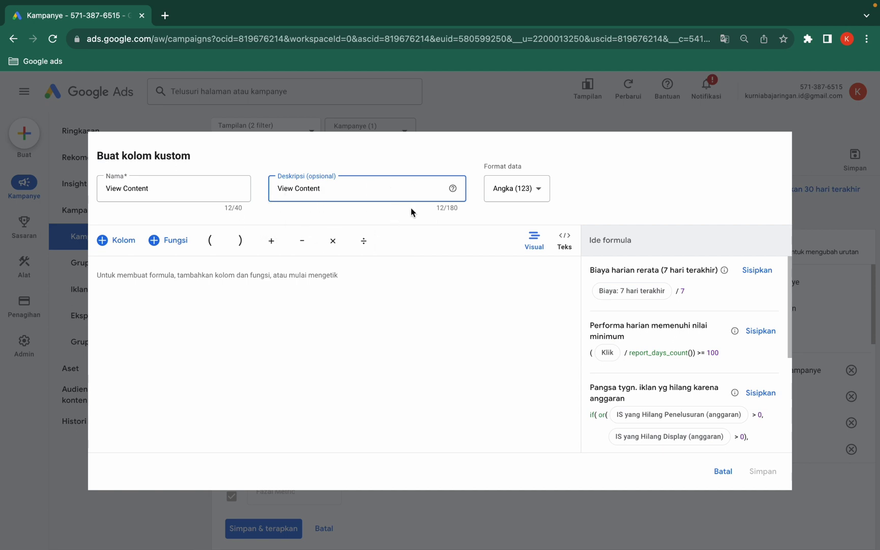
Insert the Semua konversi column from the Konversi category into the custom column's formula
left_click(299, 263)
left_click(123, 241)
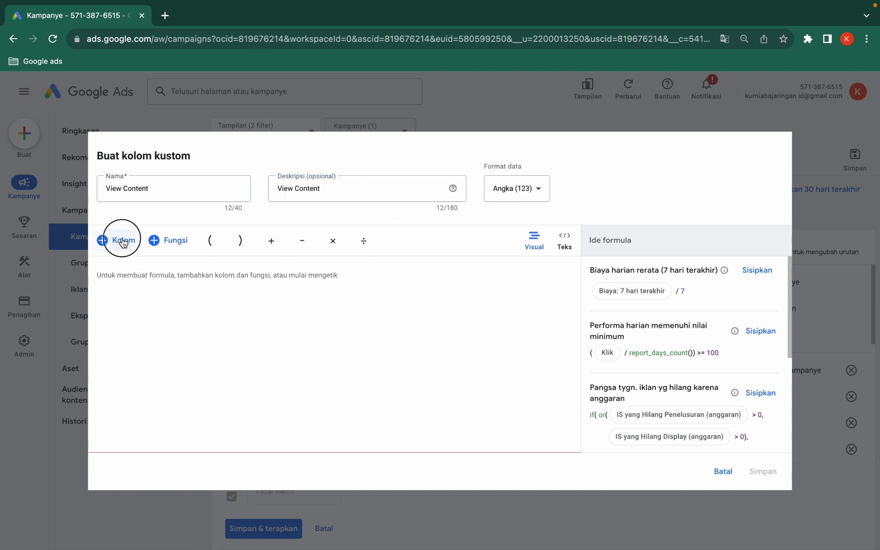
left_click(358, 302)
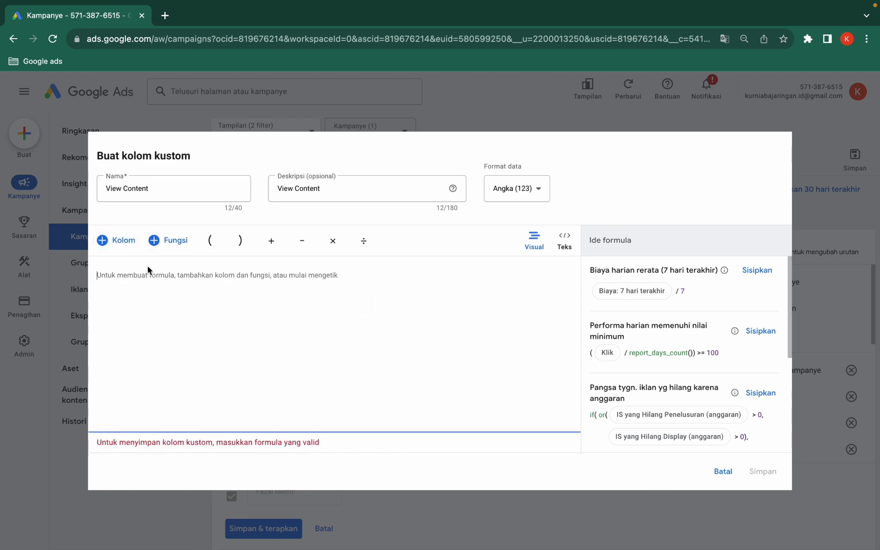
left_click(124, 245)
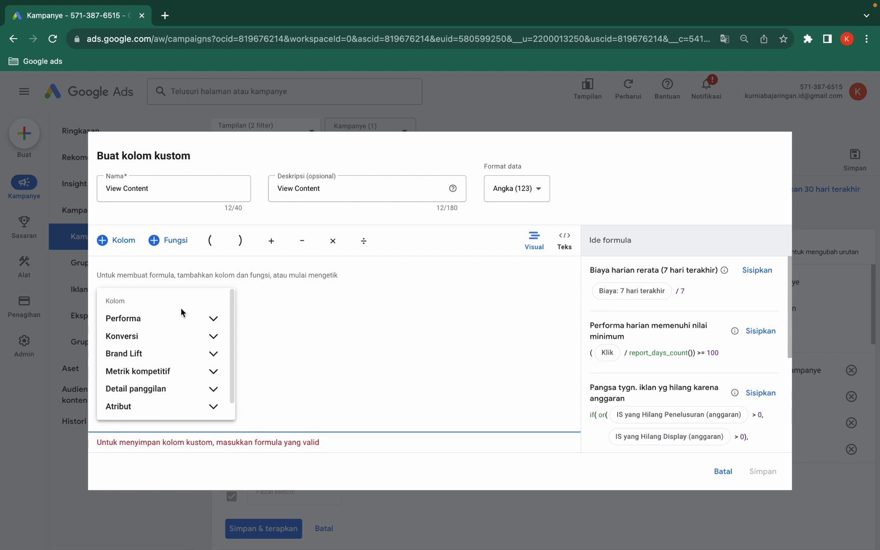
left_click(209, 337)
scroll(206, 345, "down", 5)
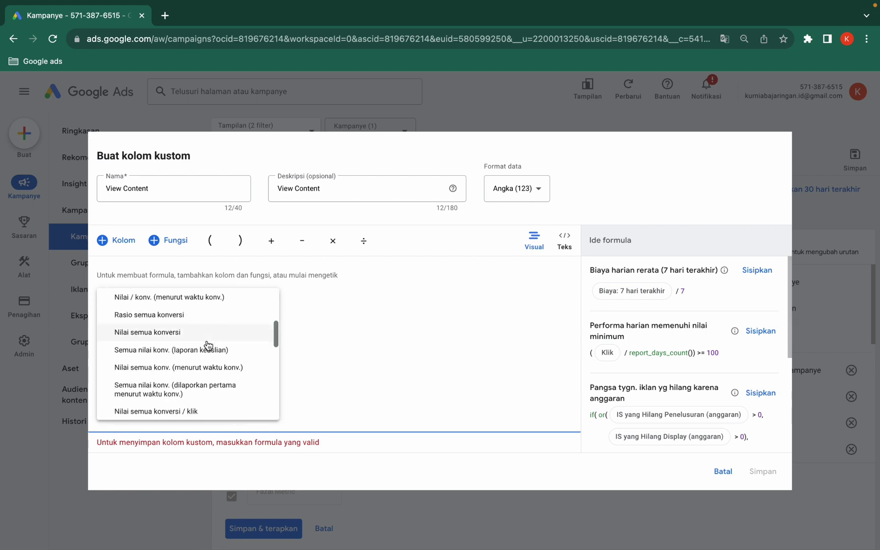
scroll(204, 347, "down", 5)
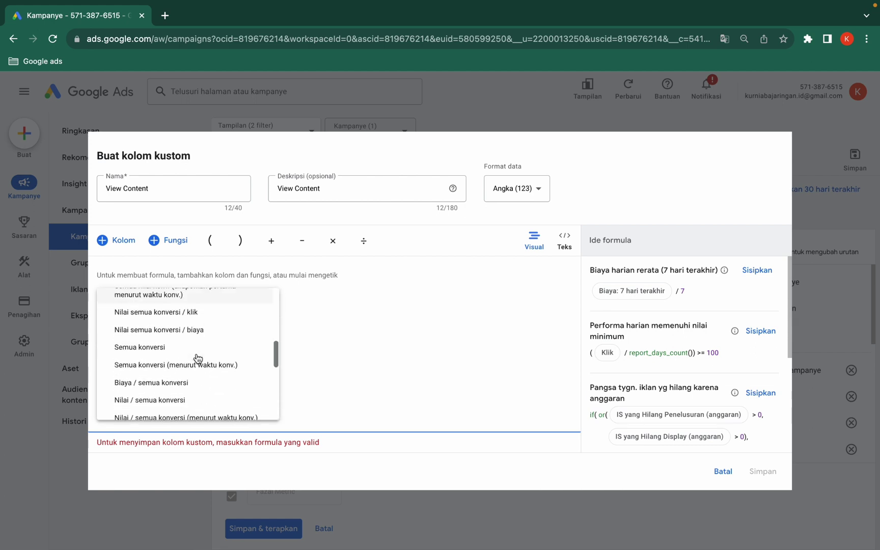
left_click(198, 324)
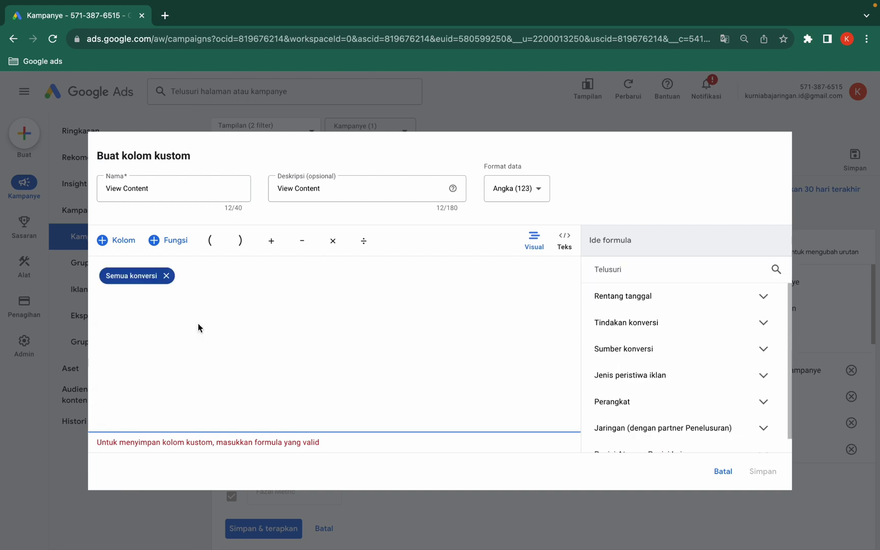
Filter the formula's Semua konversi metric by the conversion action Kunjungan halaman
left_click(732, 332)
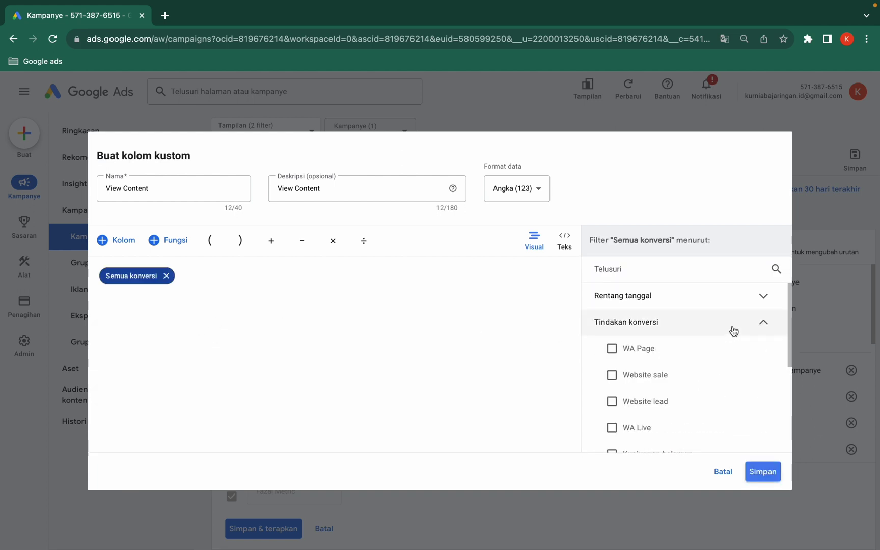
scroll(715, 364, "down", 3)
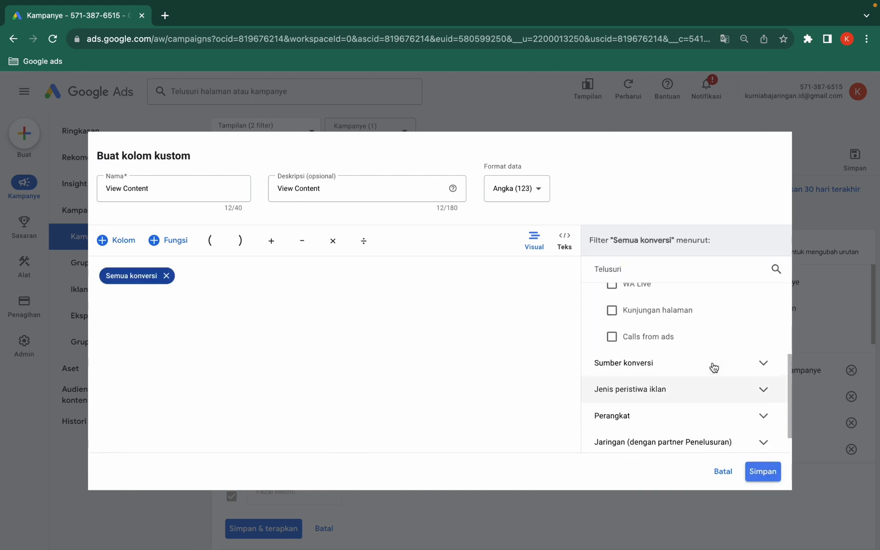
left_click(667, 316)
scroll(668, 359, "up", 3)
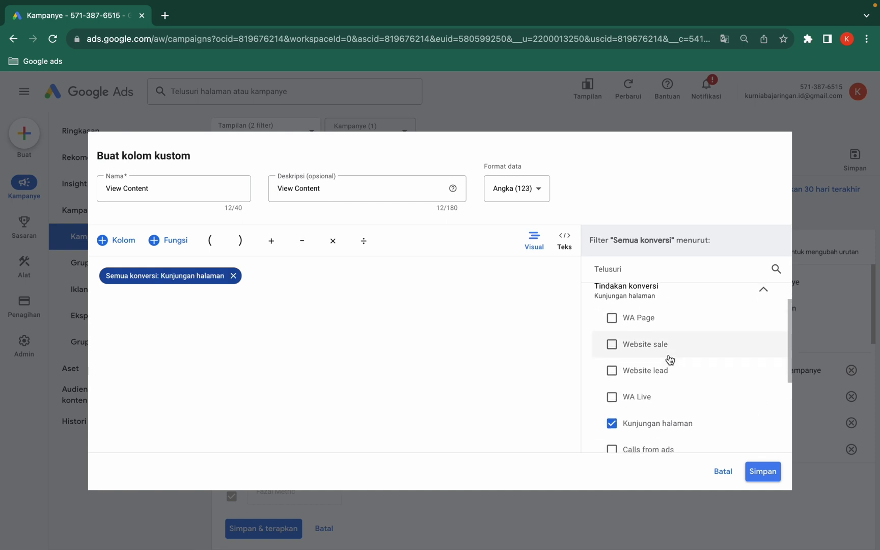
Save the new View Content custom column with its Semua konversi: Kunjungan halaman formula
scroll(679, 320, "down", 1)
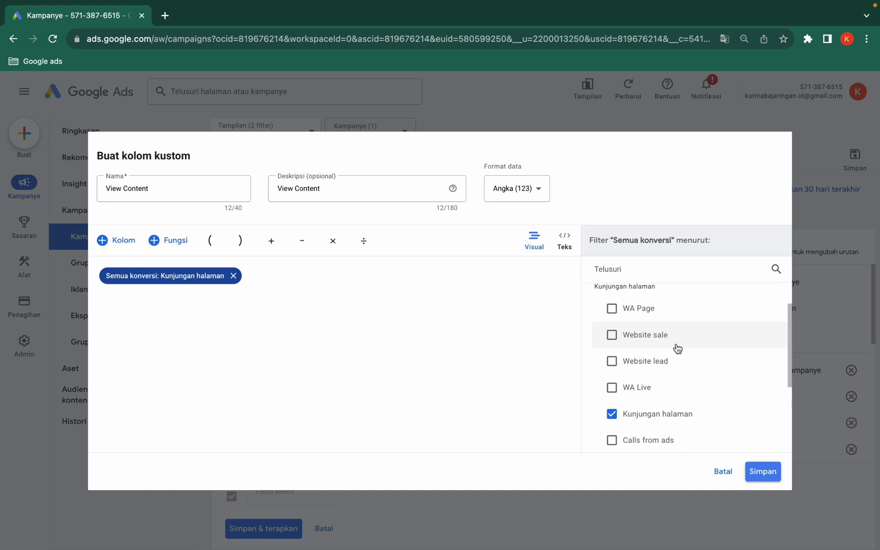
scroll(662, 341, "down", 1)
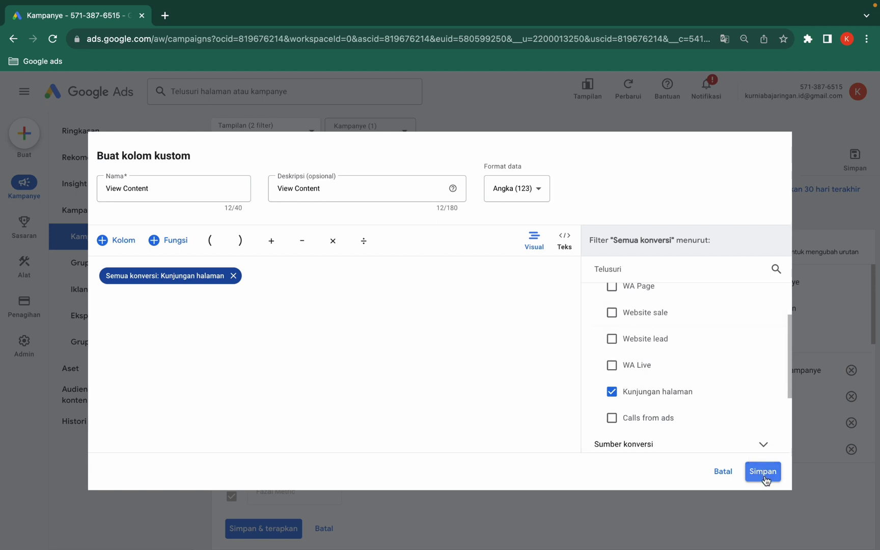
left_click(271, 308)
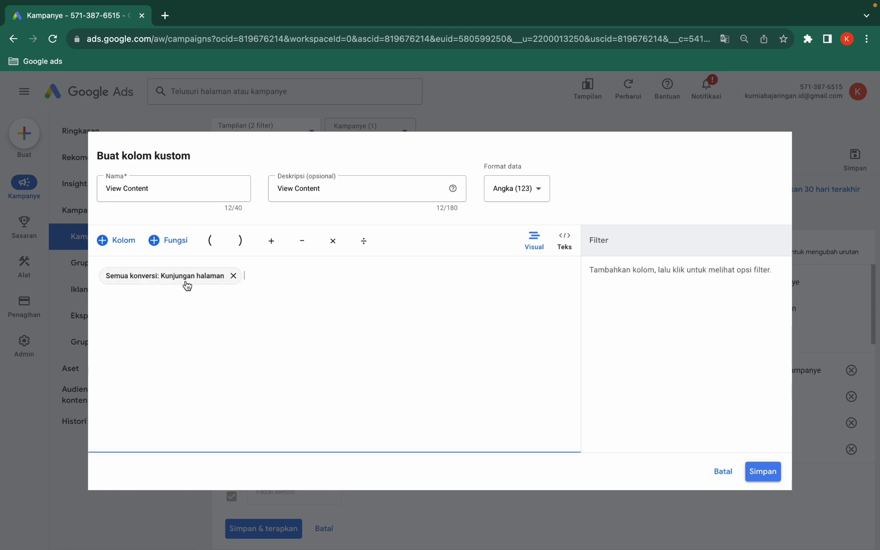
left_click(773, 478)
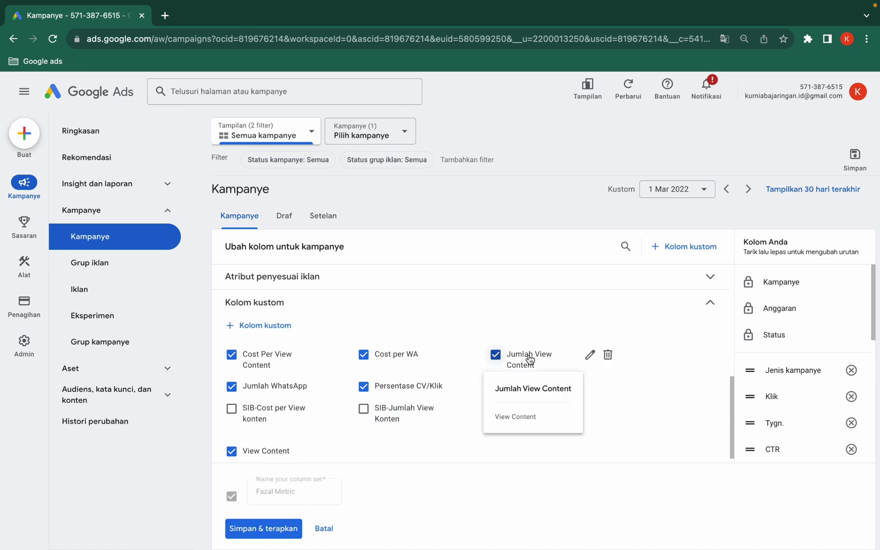
Rename the View Content custom column as Jmlh View Content and save it
scroll(305, 438, "down", 1)
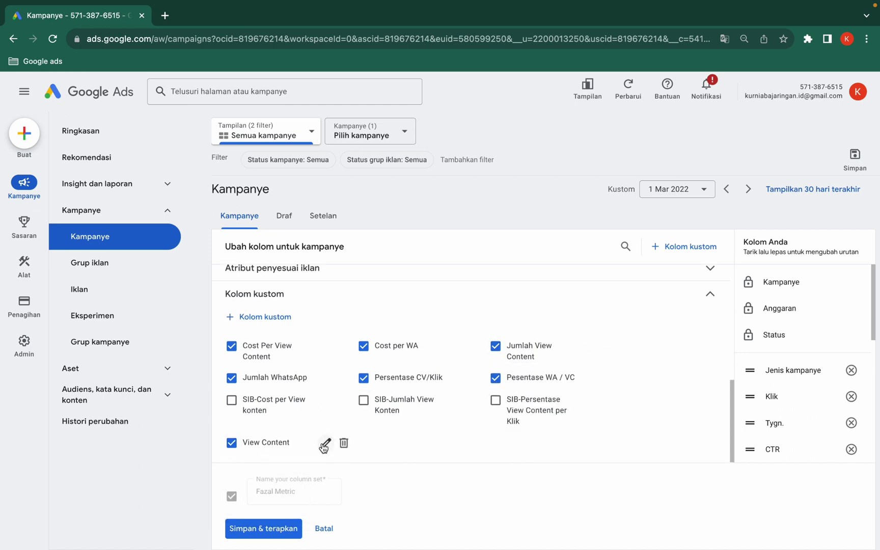
left_click(325, 443)
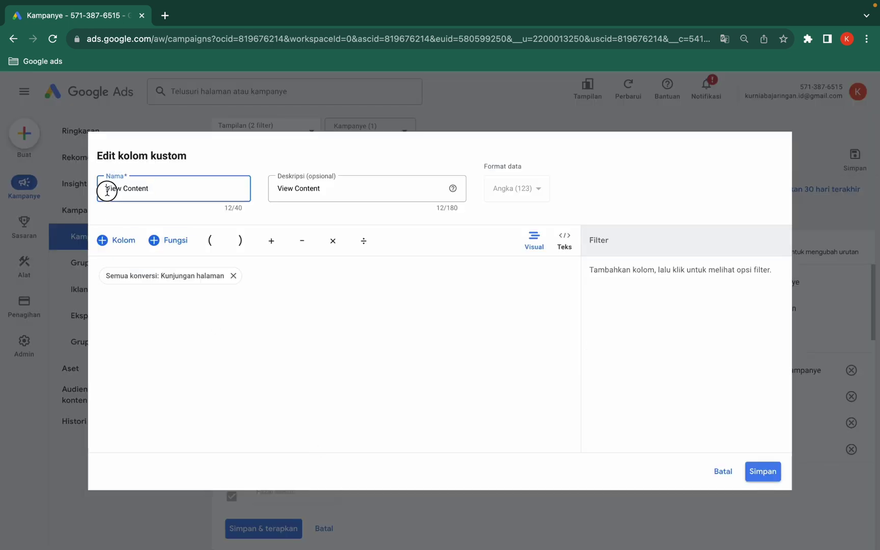
type("Jml")
key("BackSpace")
type("h")
key("BackSpace")
key("BackSpace")
key("BackSpace")
key("BackSpace")
key("BackSpace")
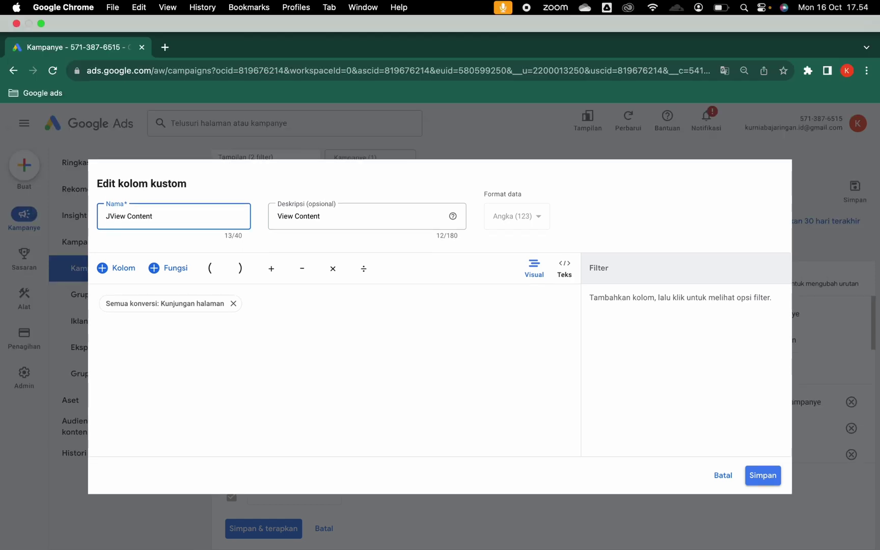
type("mlh")
left_click(761, 473)
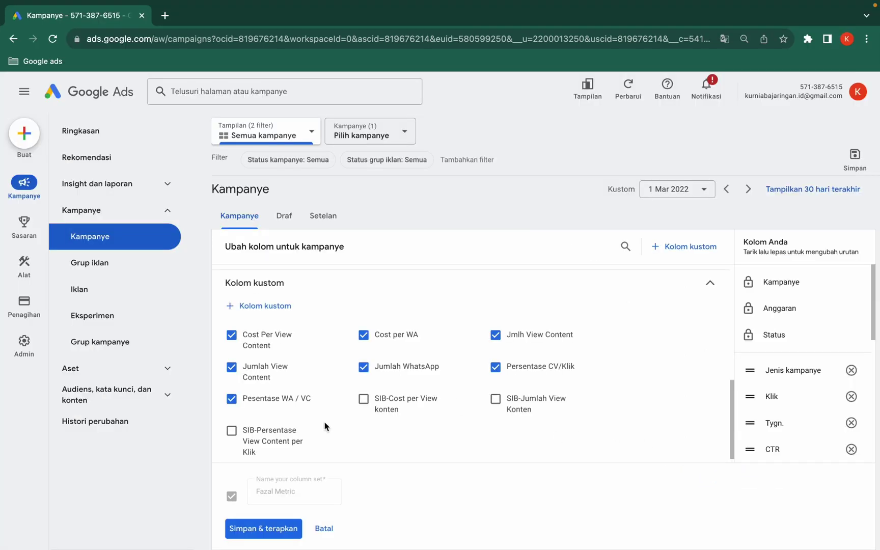
Open the Cost Per View Content custom column for editing and clear its whole formula
scroll(474, 397, "down", 1)
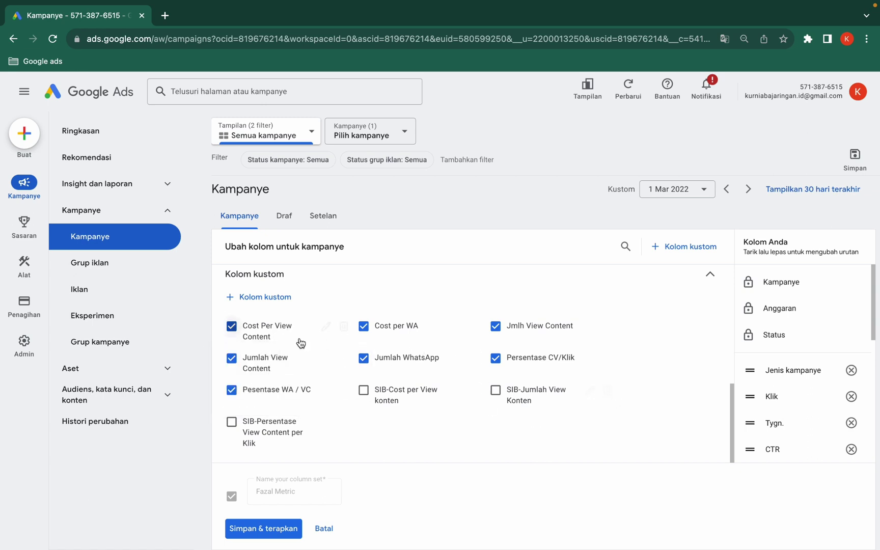
left_click(325, 325)
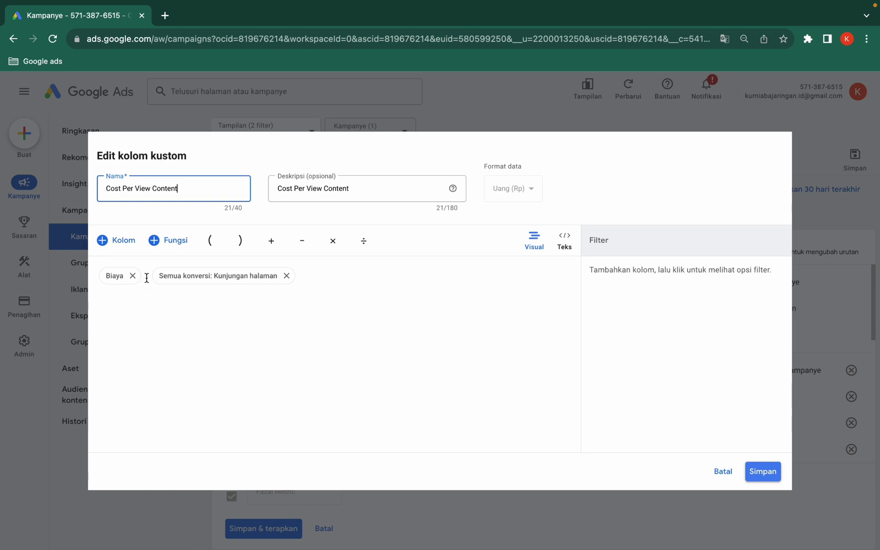
left_click_drag(145, 275, 149, 283)
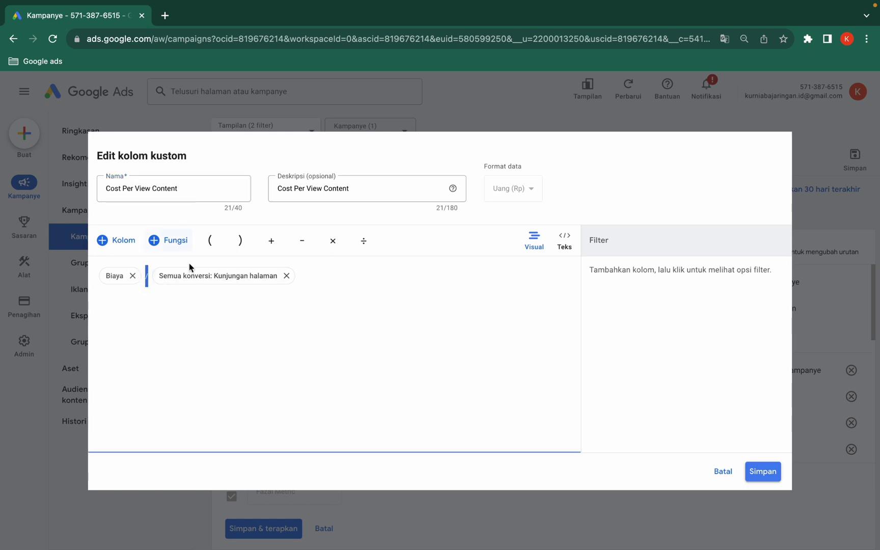
left_click(133, 275)
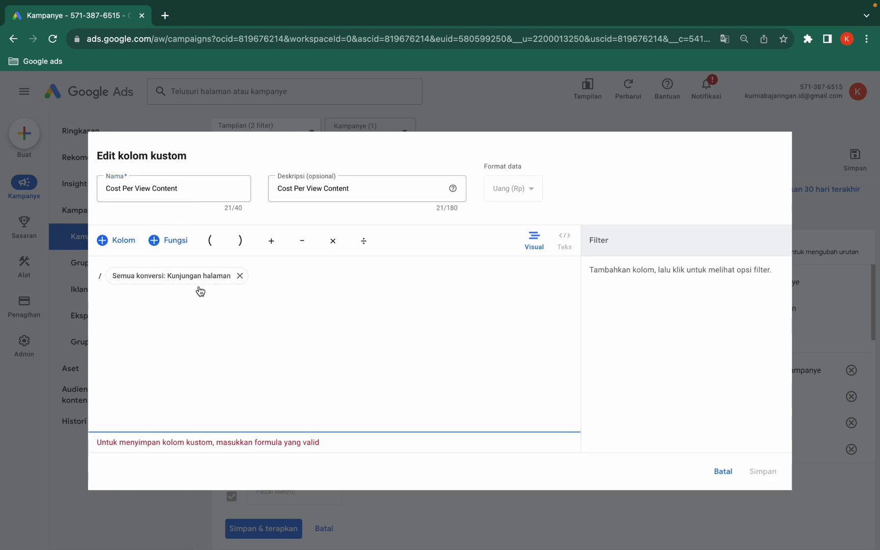
left_click(240, 275)
key("BackSpace")
key("BackSpace")
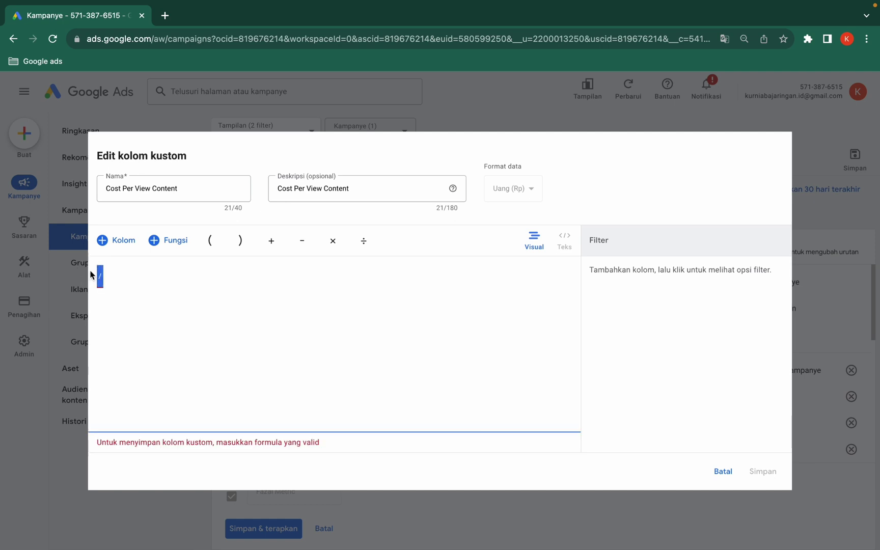
Start the Cost Per View Content formula with the Biaya column from Performa, followed by a division operator
left_click(127, 249)
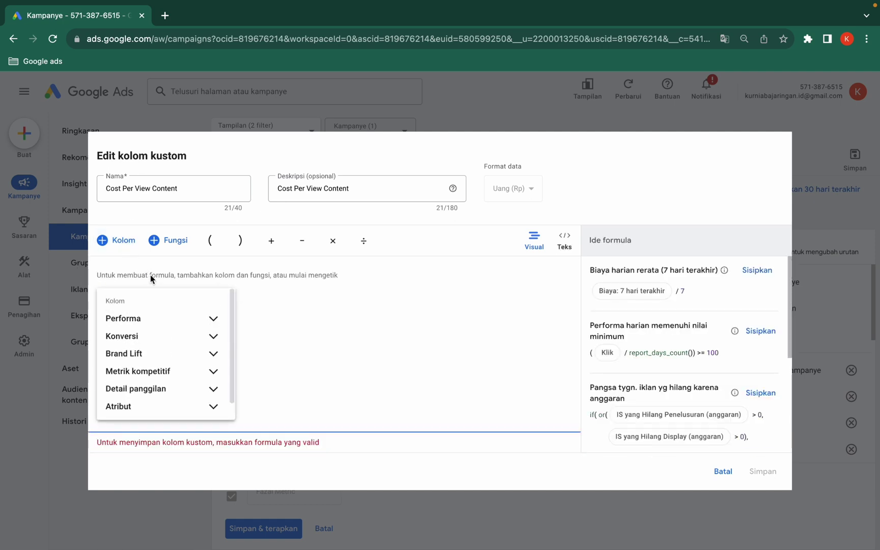
left_click(207, 319)
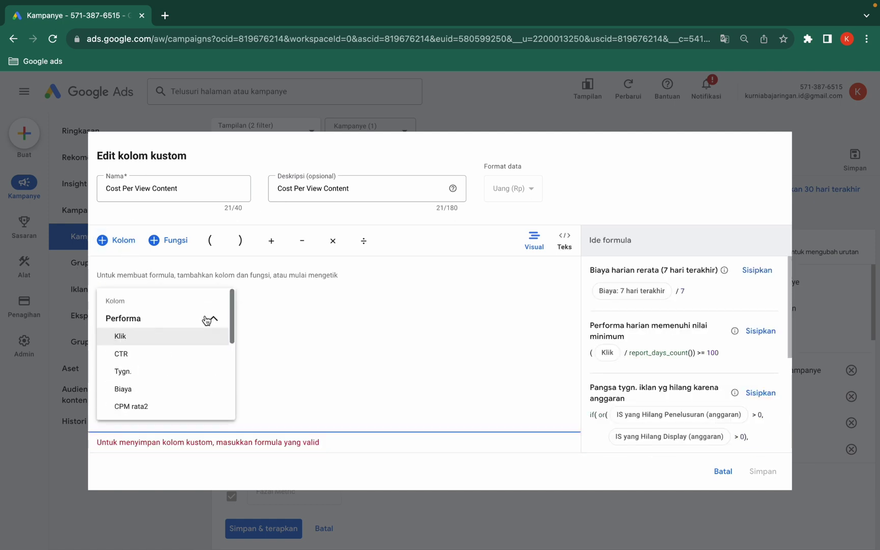
left_click(174, 389)
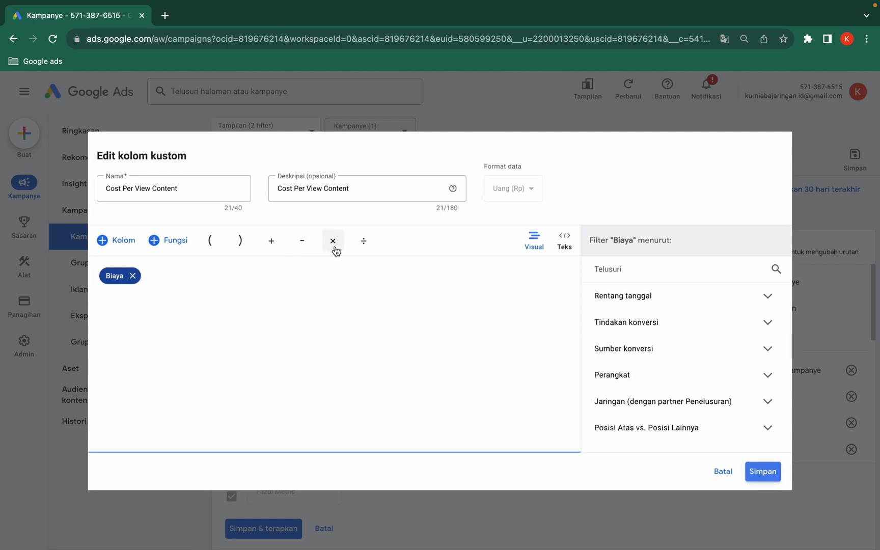
left_click(365, 242)
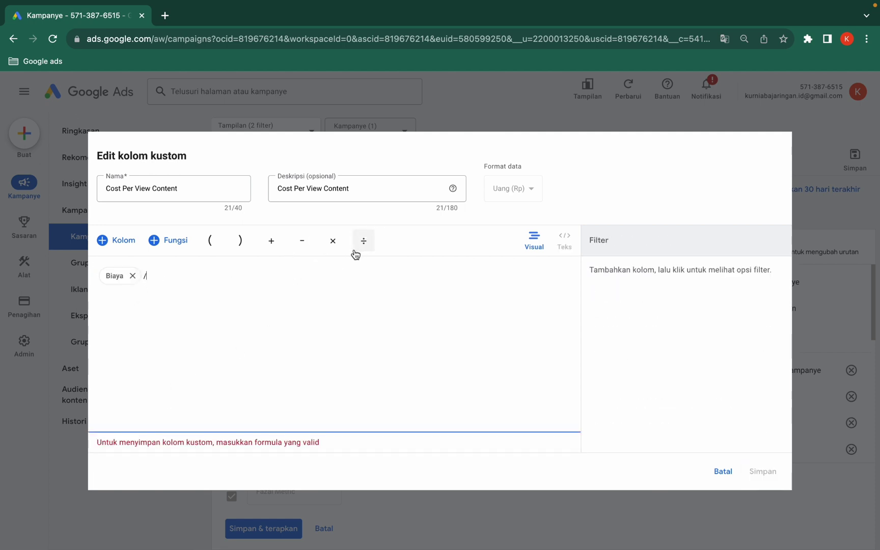
Add the Konversi column from the Konversi category as the divisor after Biaya in the formula
left_click(117, 245)
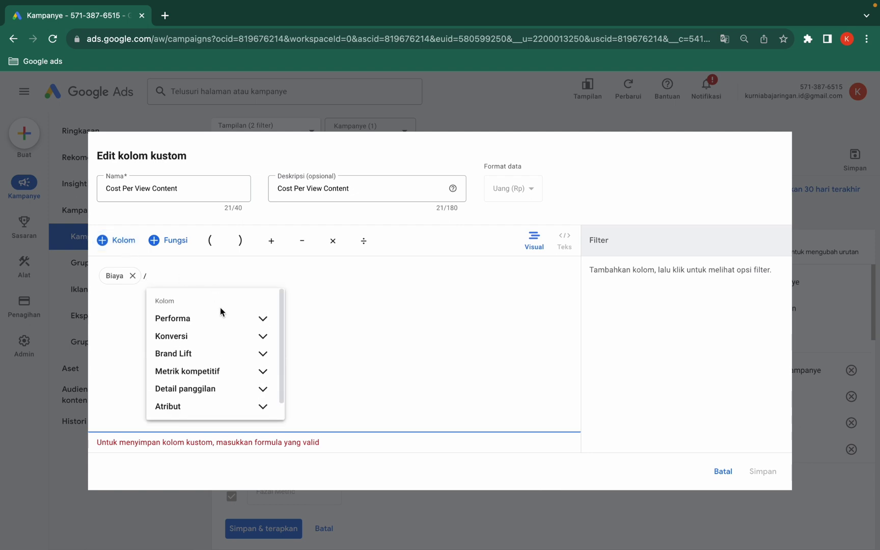
left_click(259, 321)
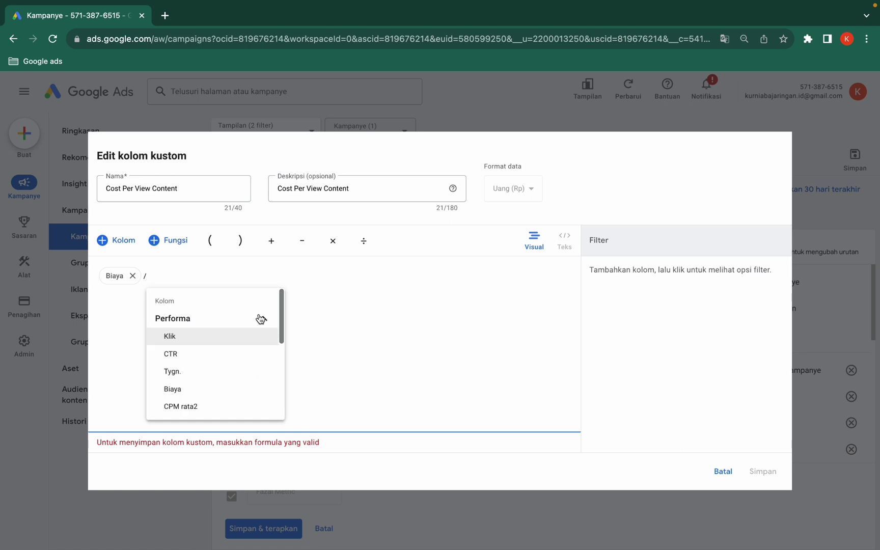
left_click(253, 337)
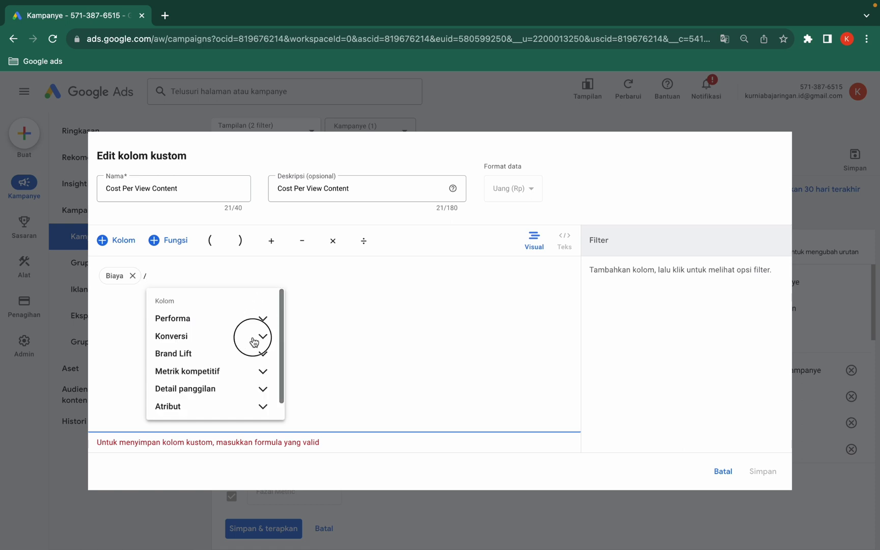
scroll(246, 351, "down", 3)
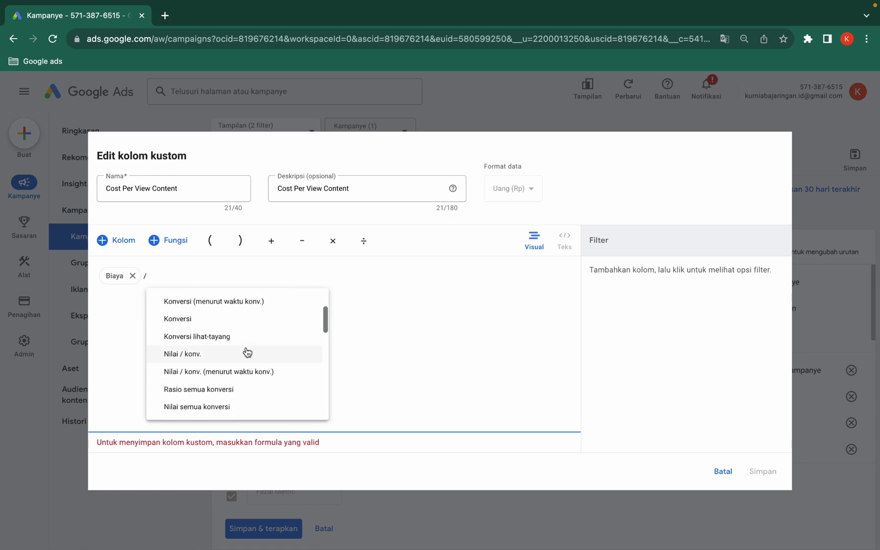
left_click(249, 326)
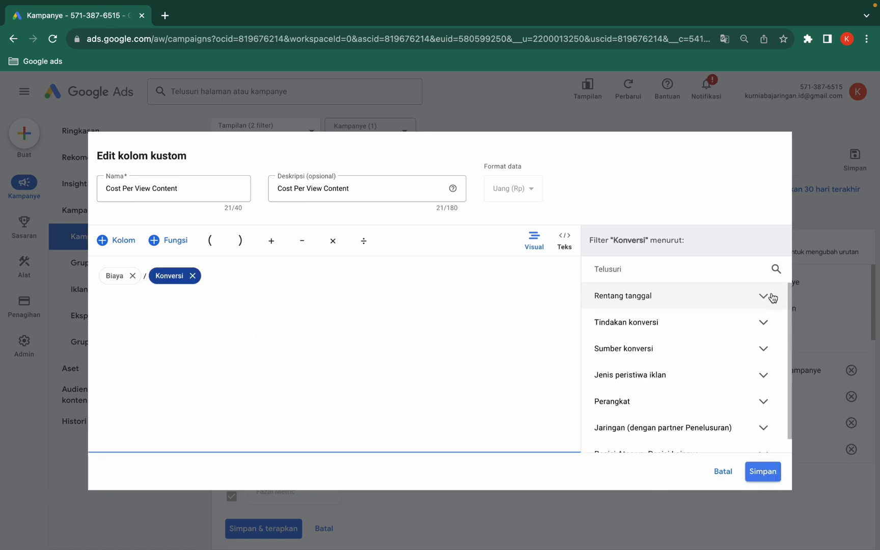
Filter the formula's Konversi metric by the conversion action Kunjungan halaman and save the Cost Per View Content column
left_click(735, 325)
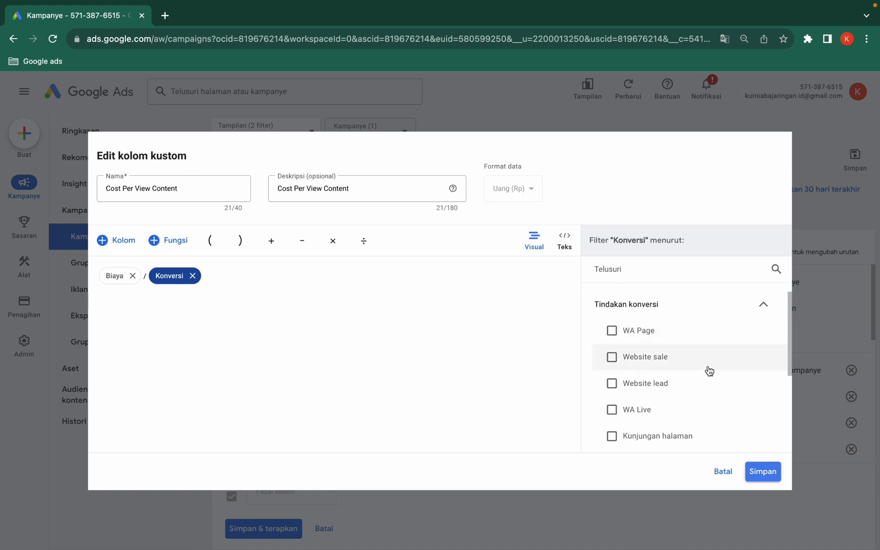
left_click(683, 420)
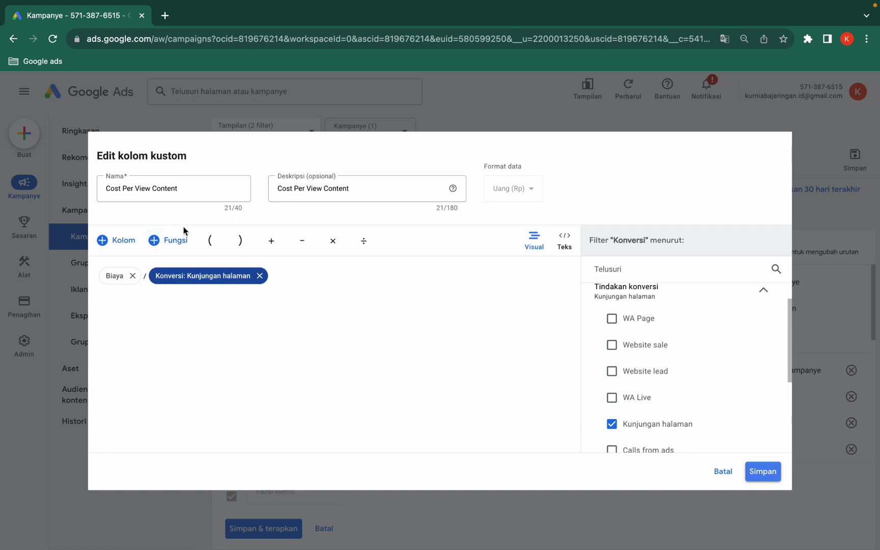
left_click(768, 471)
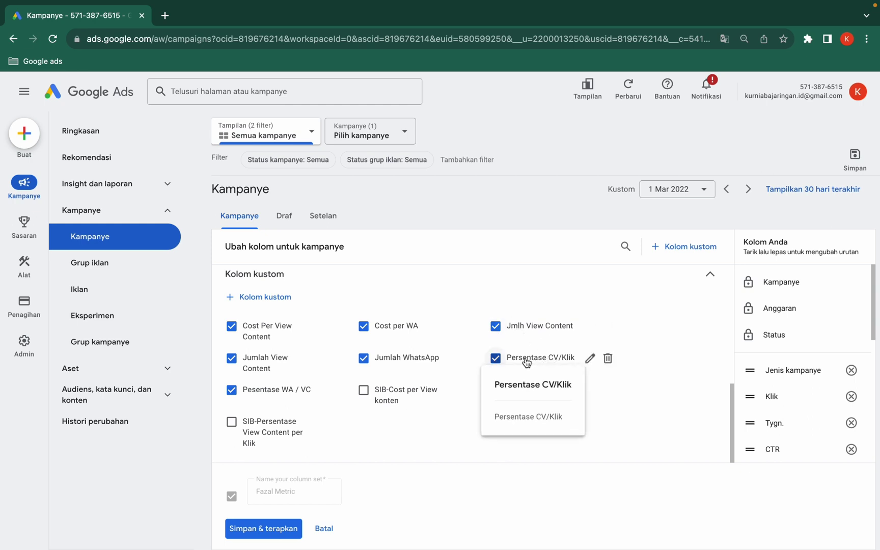
Open the Persentase CV/Klik custom column for editing and clear its existing formula
left_click(589, 358)
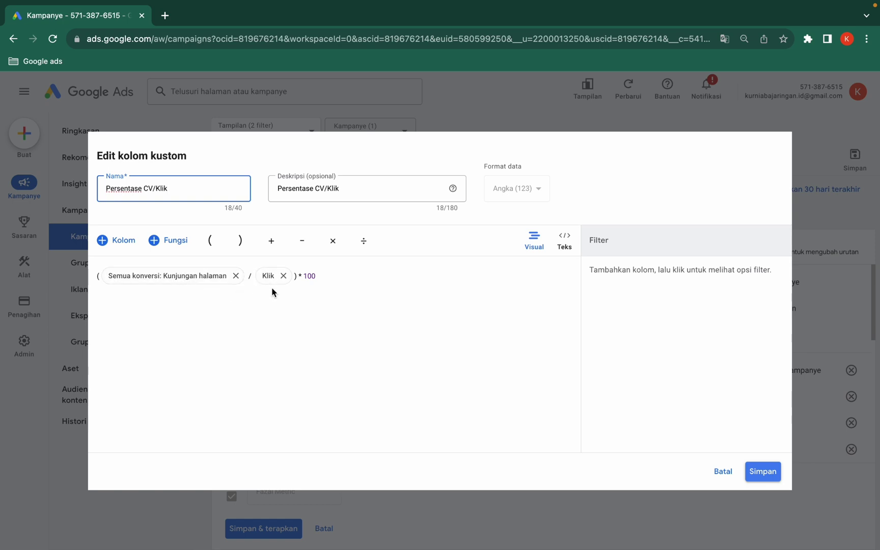
left_click(296, 278)
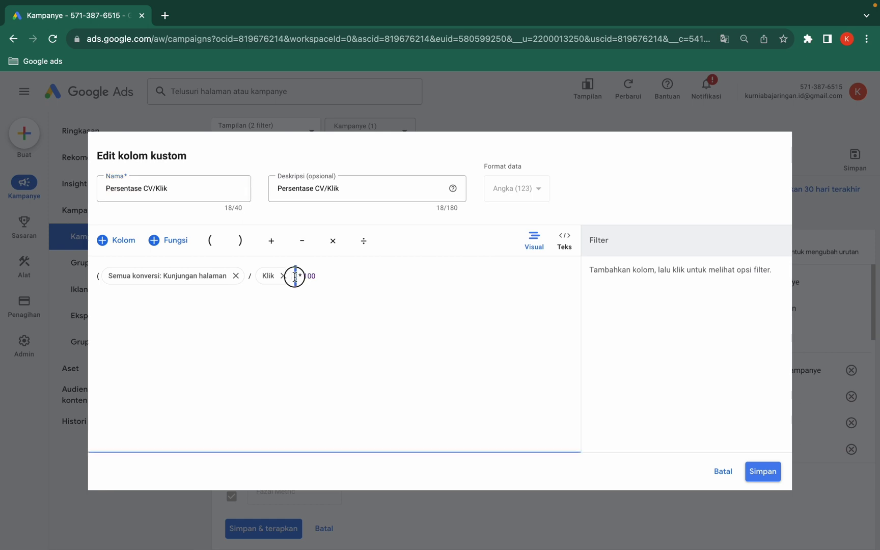
left_click_drag(316, 277, 192, 279)
key("BackSpace")
key("BackSpace")
key("BackSpace")
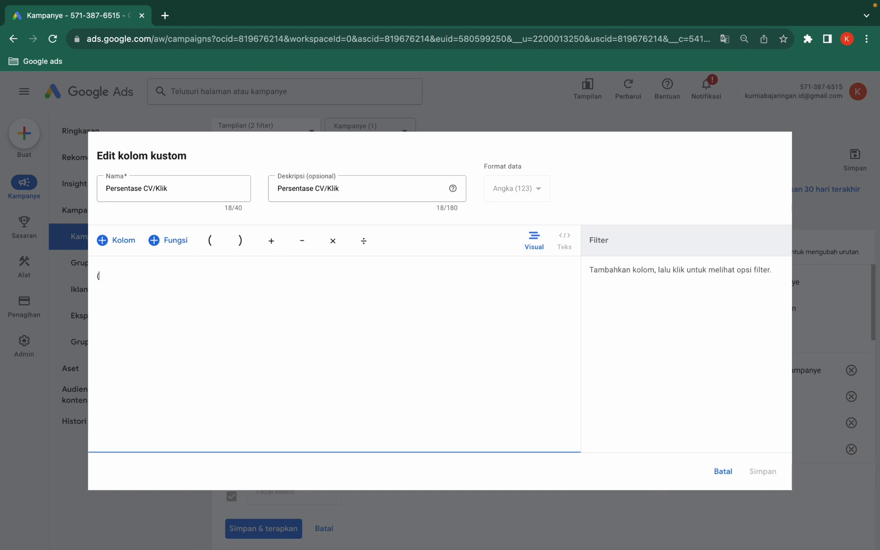
Start the Persentase CV/Klik formula with an opening parenthesis and the Semua konversi column from the Konversi category
left_click(209, 241)
left_click(111, 240)
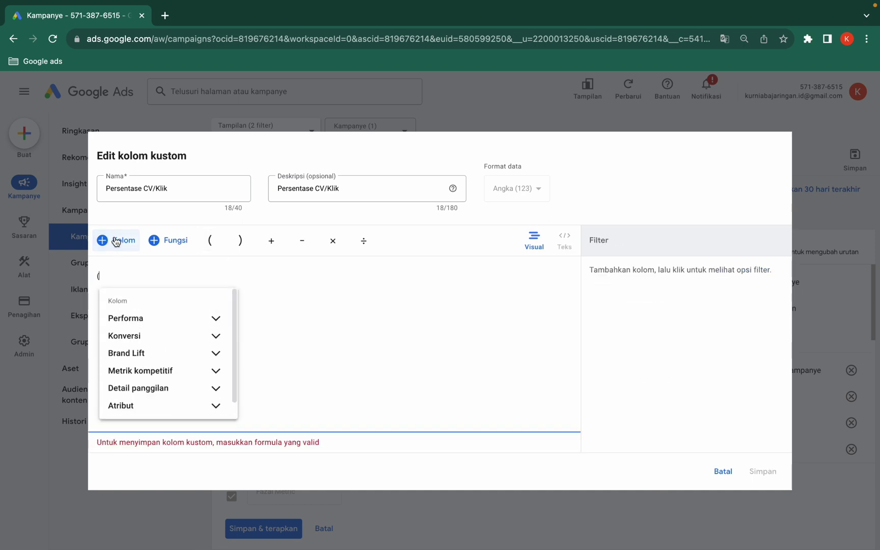
left_click(211, 335)
scroll(210, 346, "down", 3)
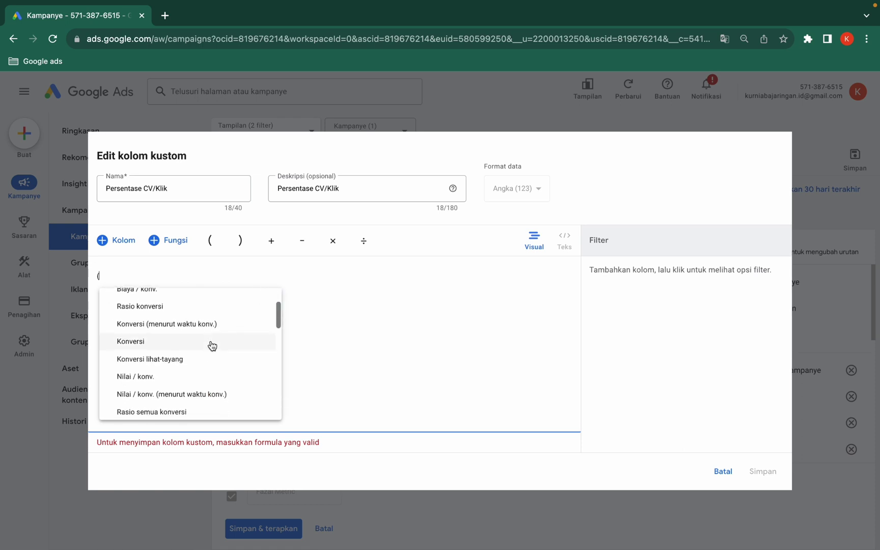
scroll(198, 374, "down", 5)
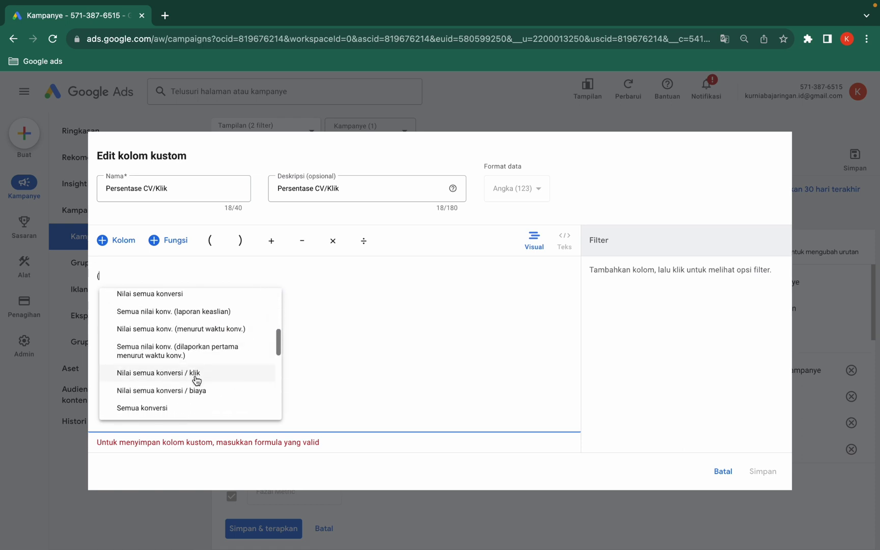
left_click(193, 390)
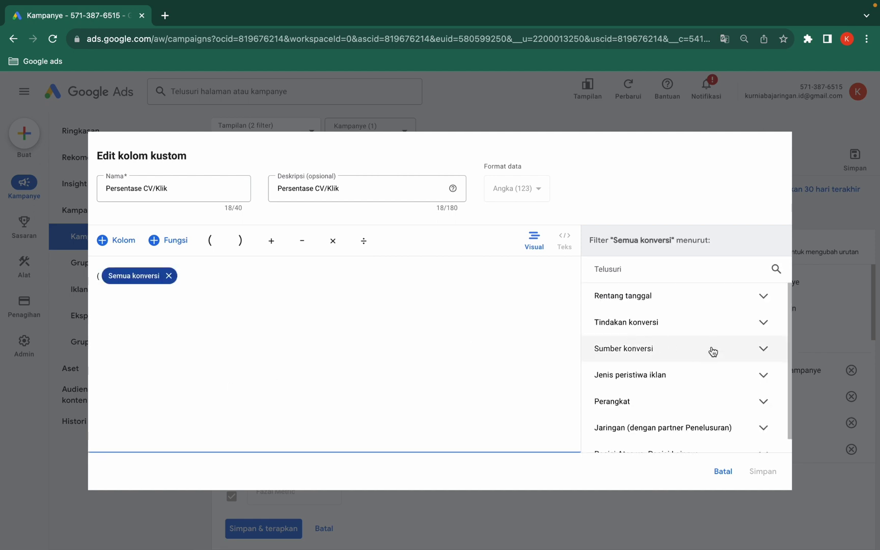
Filter Semua konversi in the Persentase CV/Klik formula by the conversion action Kunjungan halaman and place the cursor after it
left_click(719, 328)
scroll(699, 390, "down", 2)
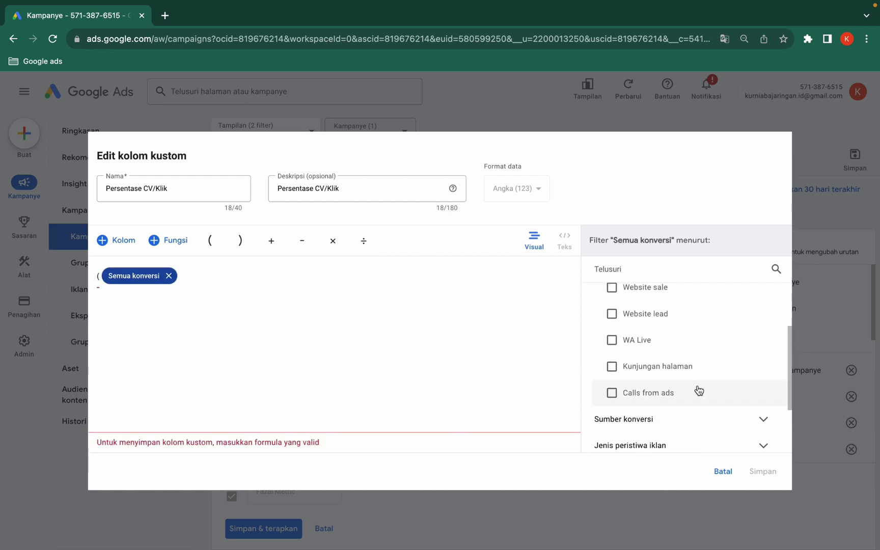
left_click(680, 371)
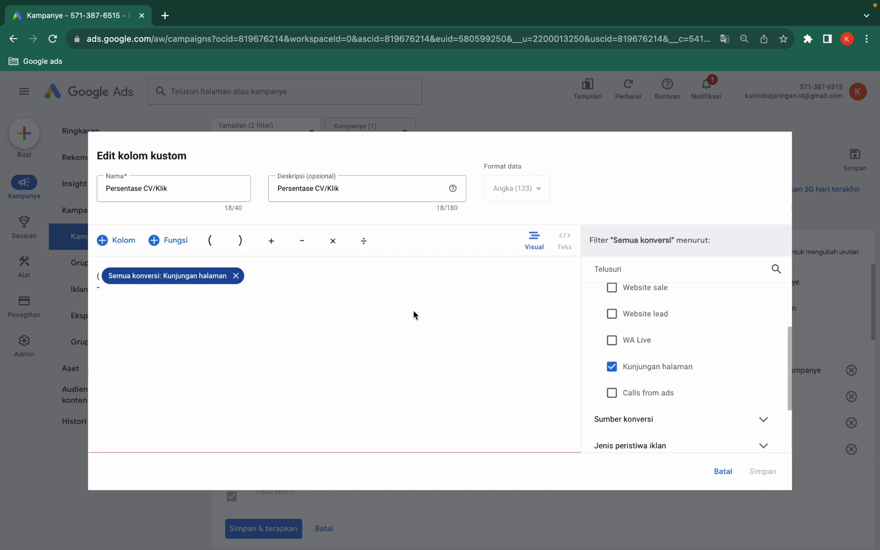
left_click(284, 279)
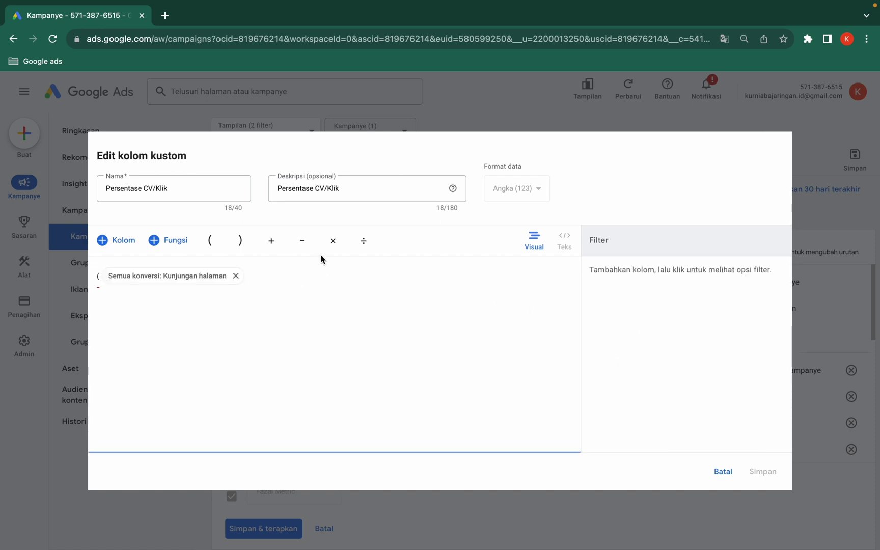
Divide the filtered Semua konversi metric by the Klik column from the Performa category, placing the cursor after it
left_click(364, 242)
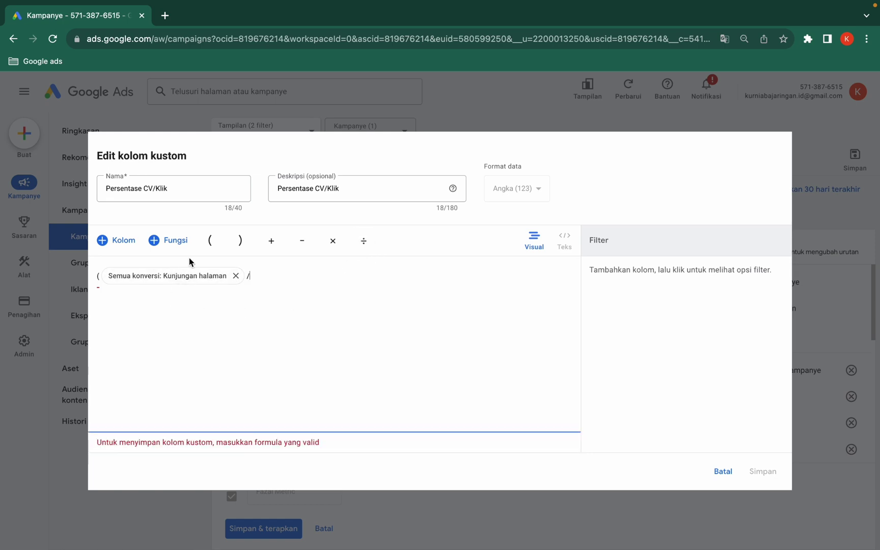
left_click(123, 245)
left_click(352, 320)
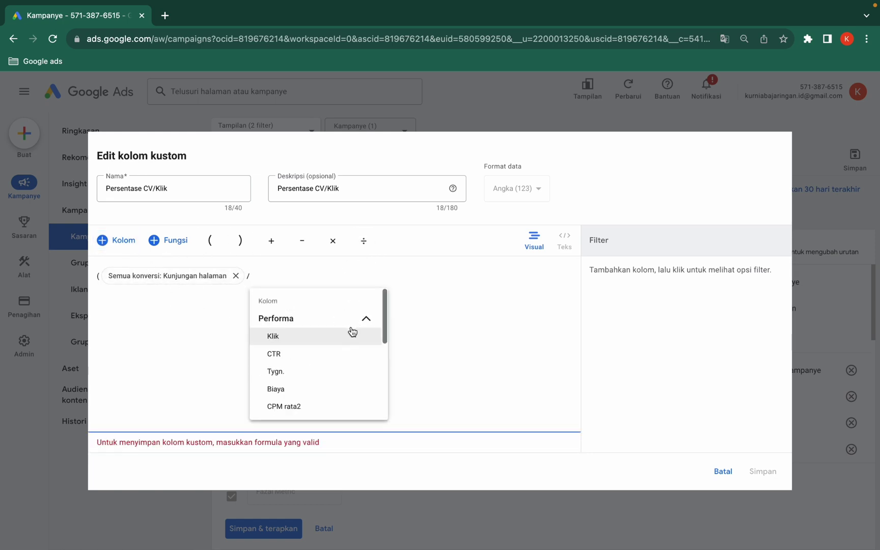
left_click(320, 341)
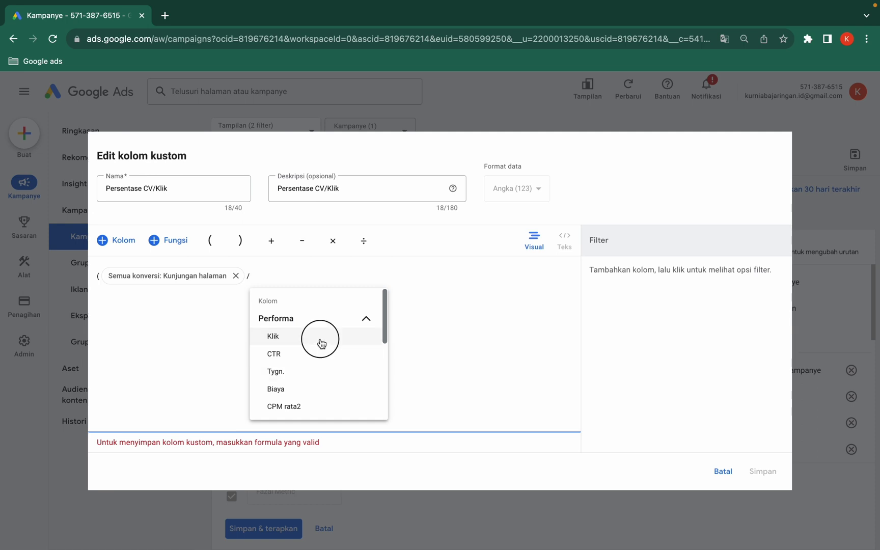
left_click(323, 280)
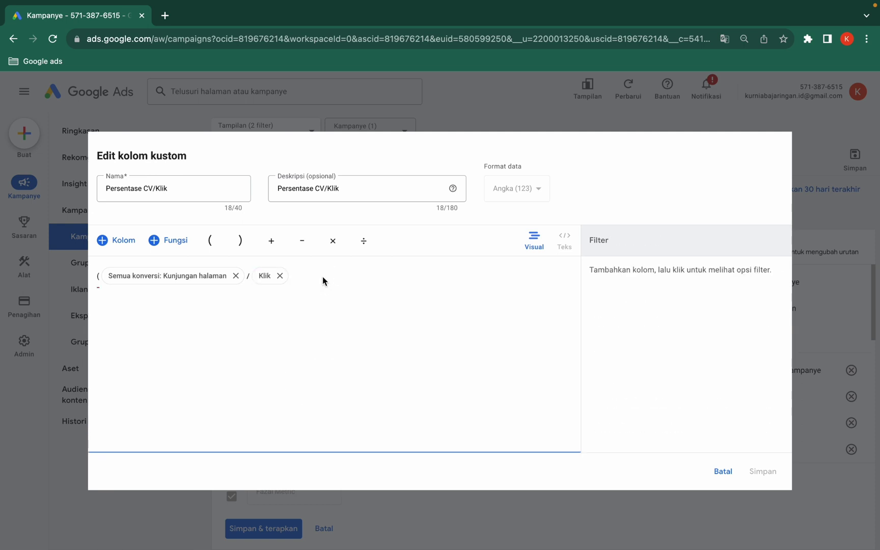
Close the parenthesis, multiply the formula by 100 and save the Persentase CV/Klik column
left_click(240, 240)
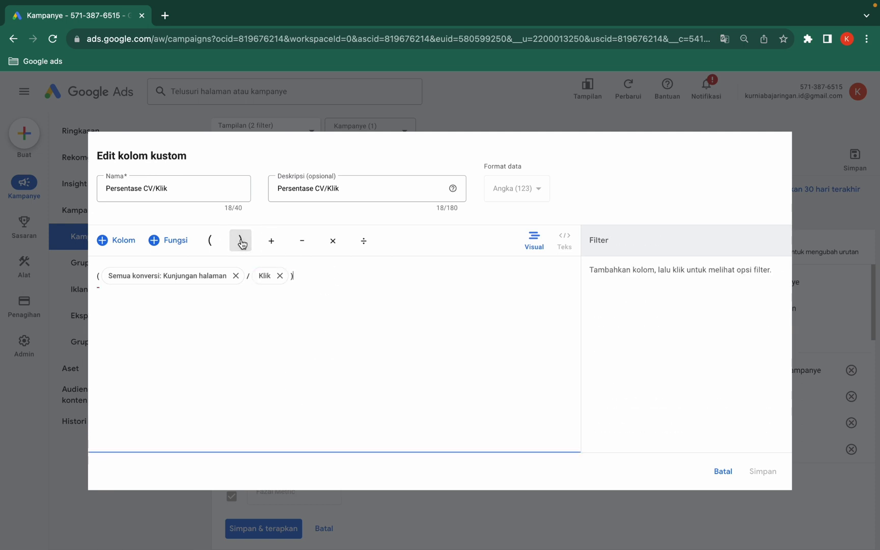
left_click(333, 242)
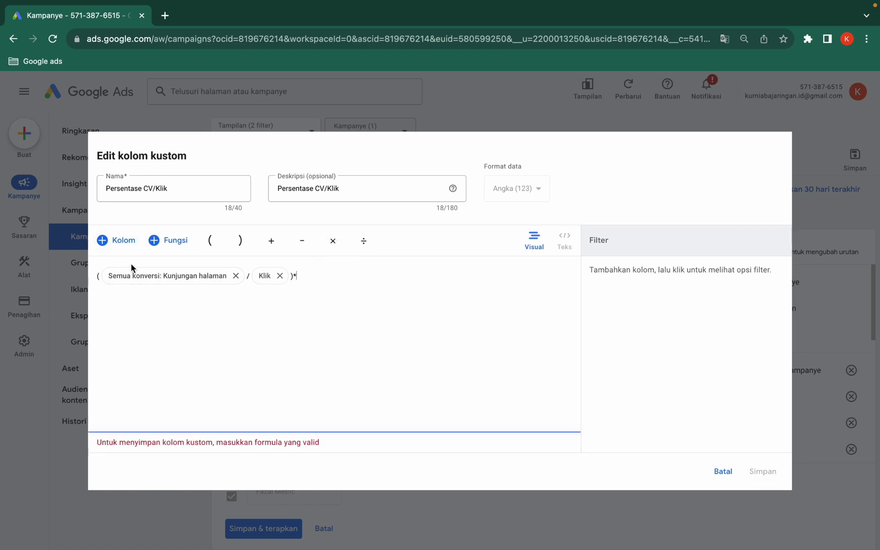
type("100")
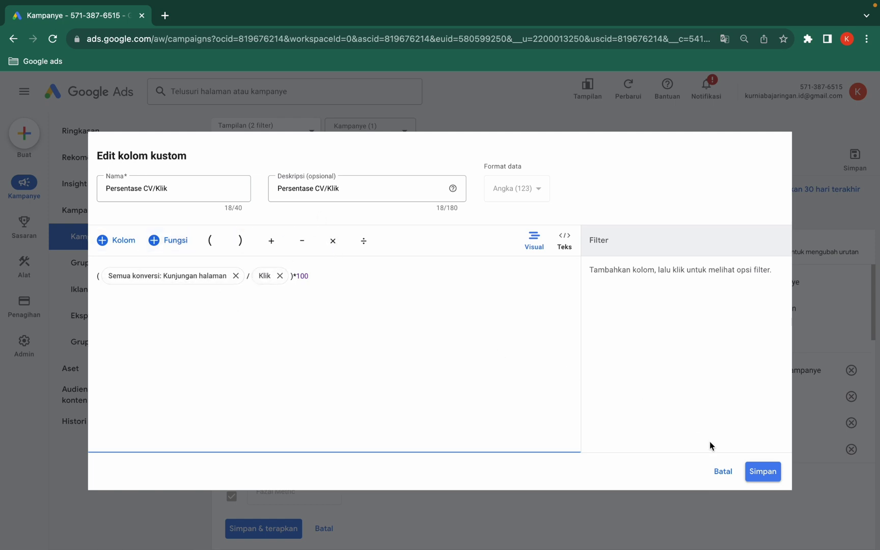
left_click(763, 474)
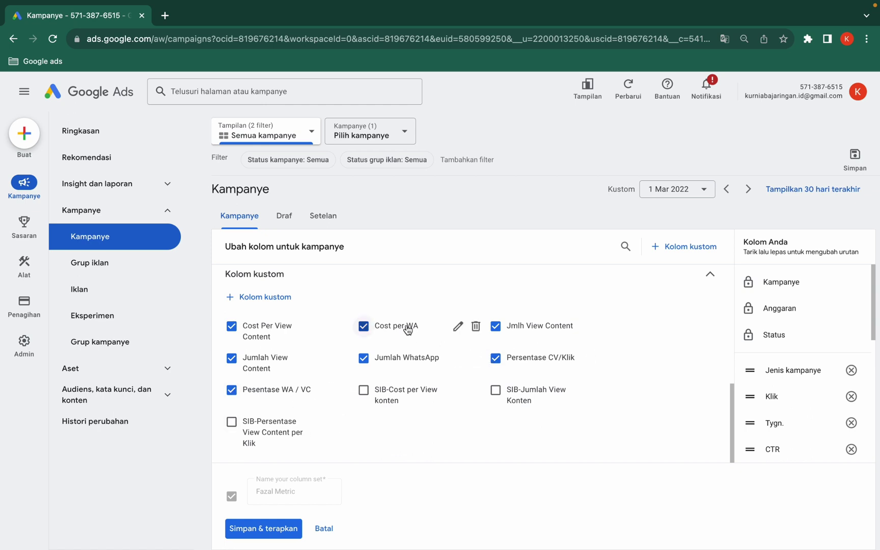
Inspect the formulas of the Cost per WA and Pesentase WA / VC custom columns without changing them
left_click(458, 326)
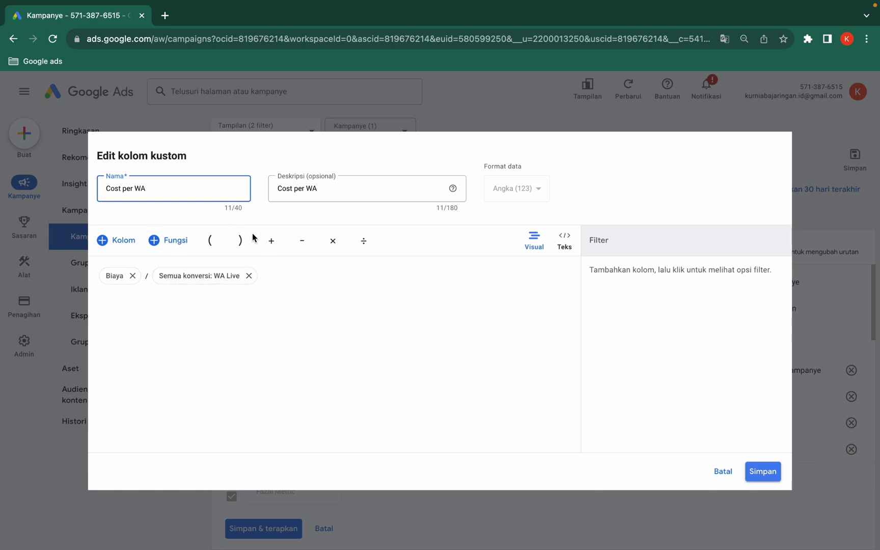
left_click(727, 471)
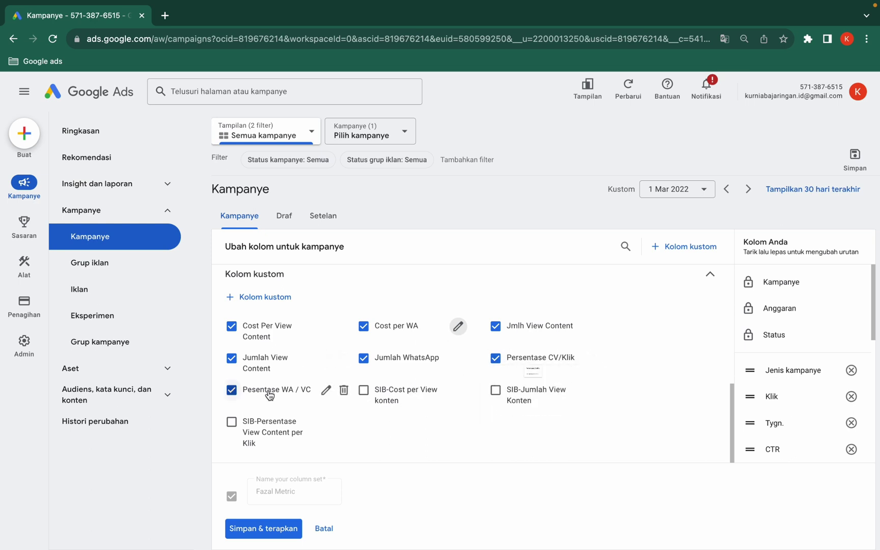
left_click(325, 389)
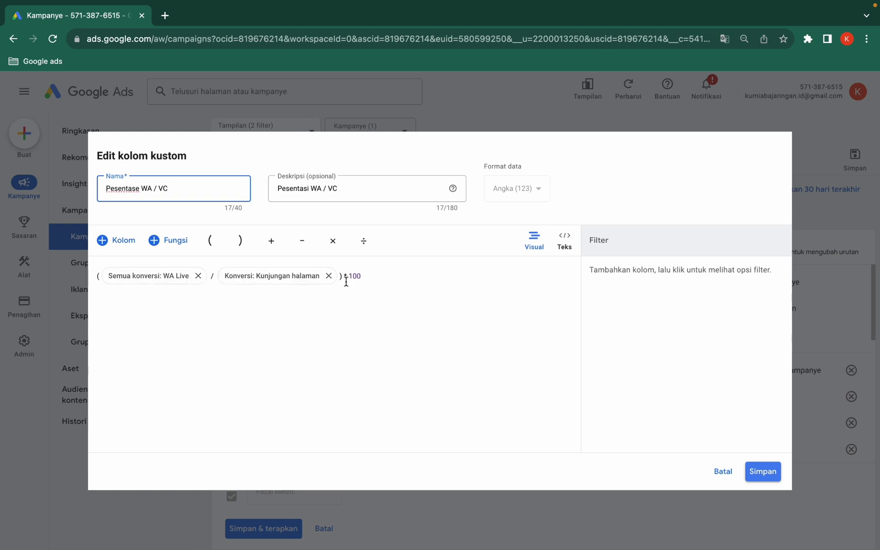
left_click(726, 472)
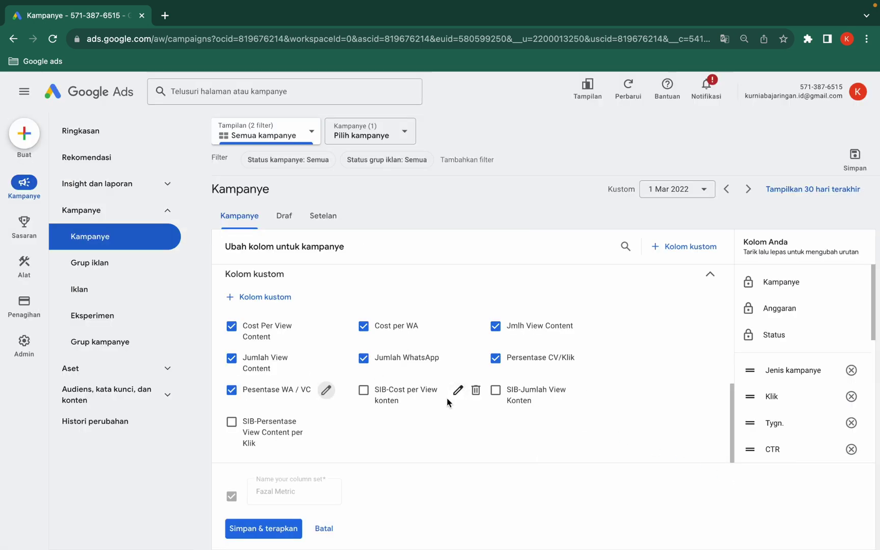
left_click(275, 529)
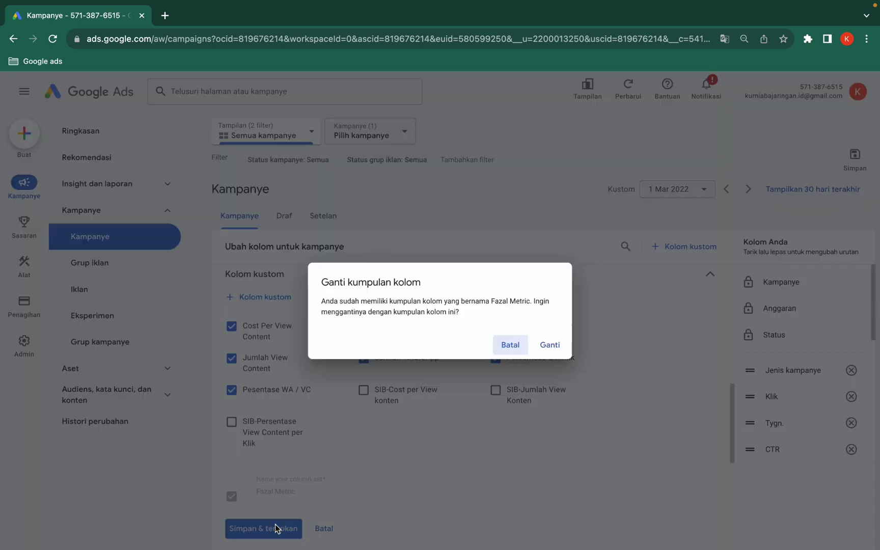
key("Escape")
left_click(16, 43)
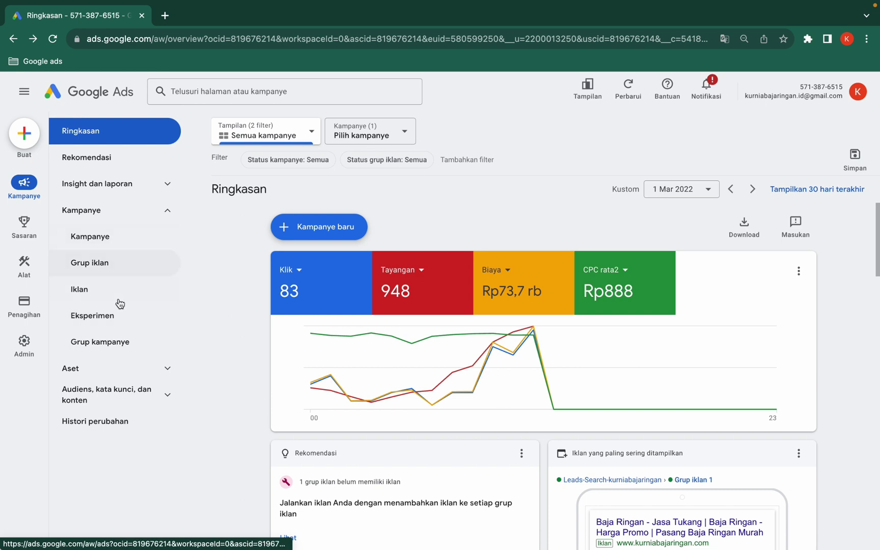
Go through the campaign list to the ad groups and open the search keywords of Grup iklan 1
left_click(113, 239)
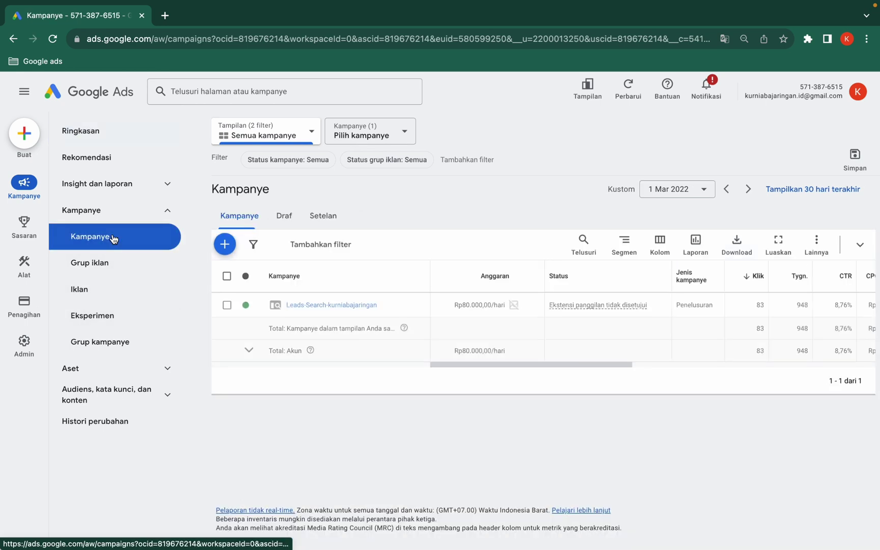
left_click(111, 258)
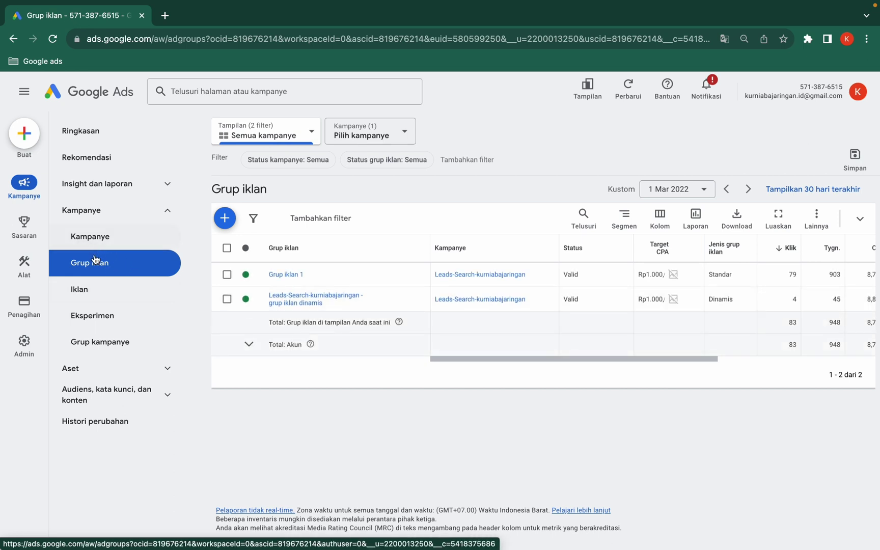
left_click(293, 278)
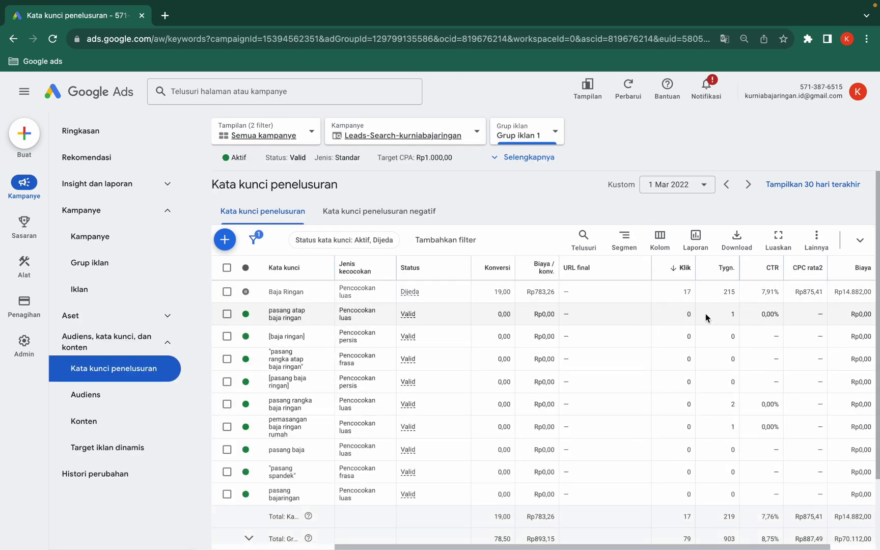
In the keyword table's column setup, remove the URL final column and move Tygn. above Klik
left_click(660, 238)
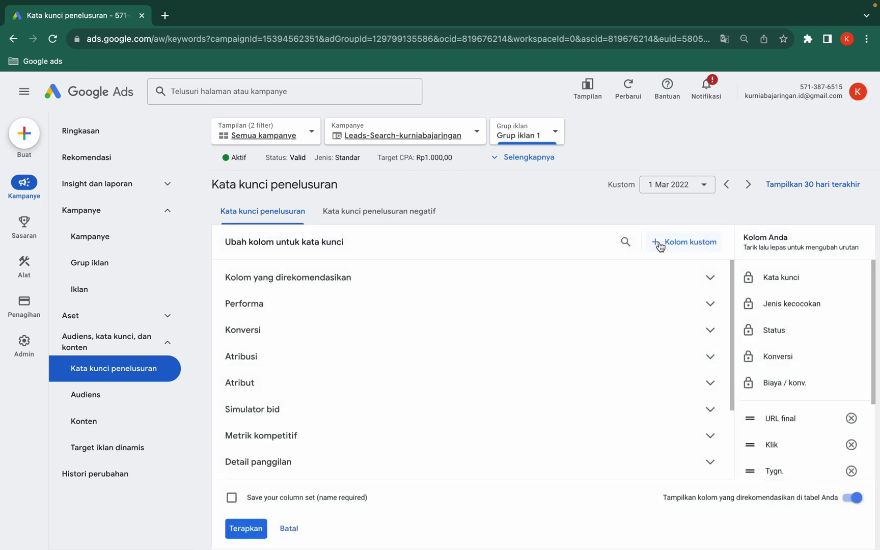
scroll(798, 415, "down", 3)
scroll(802, 410, "up", 3)
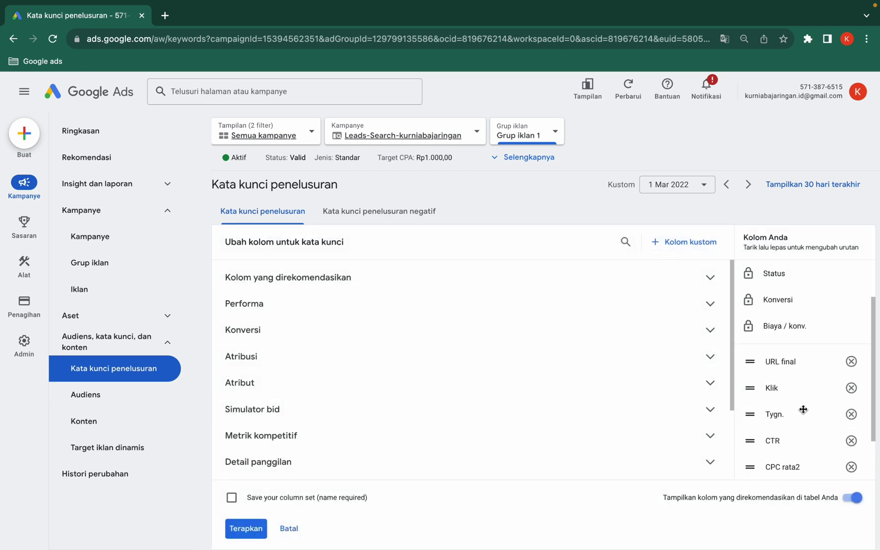
scroll(802, 408, "down", 3)
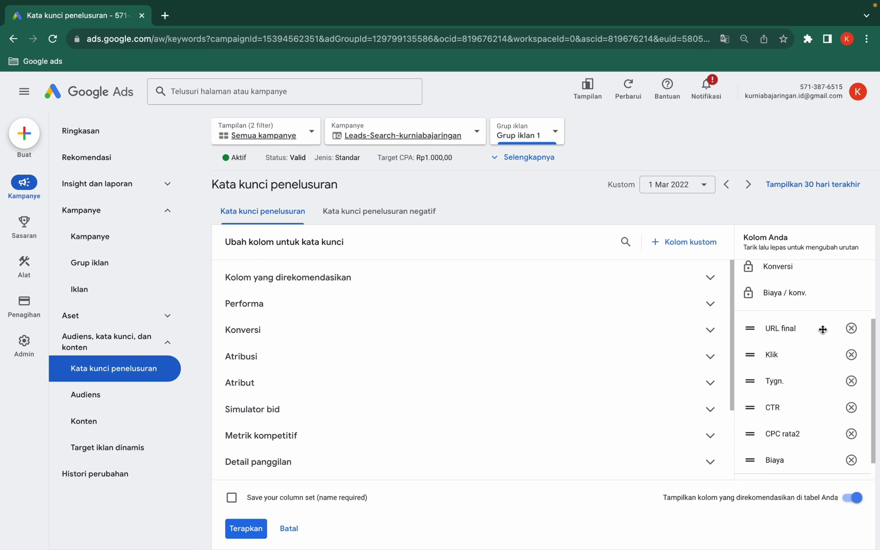
left_click(852, 330)
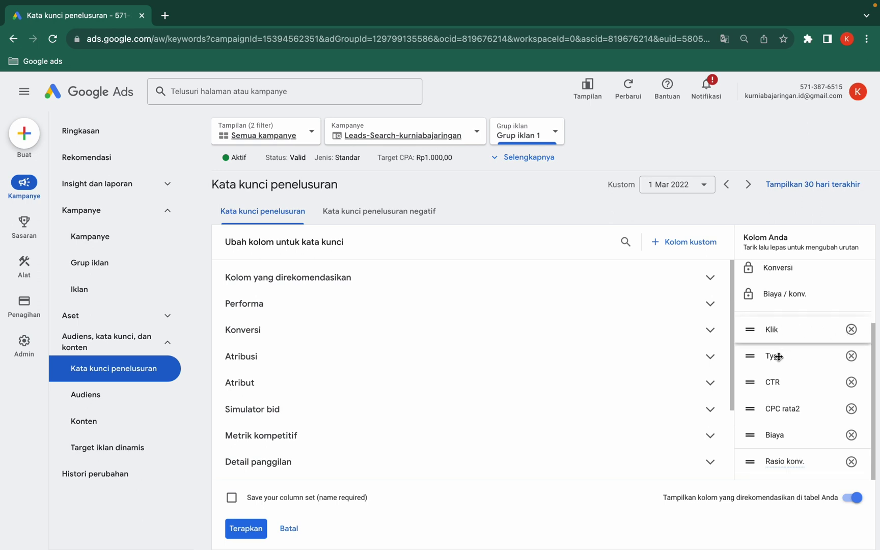
left_click_drag(754, 360, 748, 330)
Add the custom columns Jumlah View Content and Cost Per View Content, in that order, to the keyword table
scroll(410, 399, "down", 2)
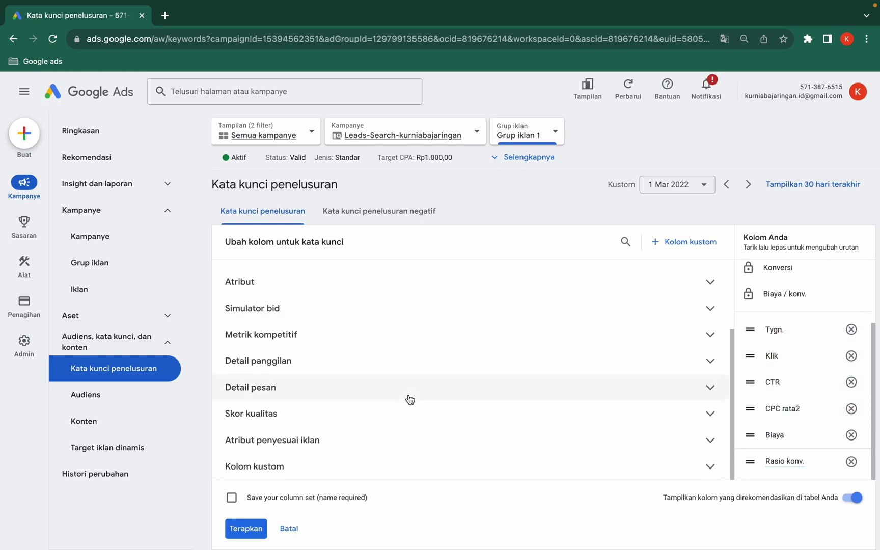
left_click(422, 475)
scroll(410, 418, "down", 3)
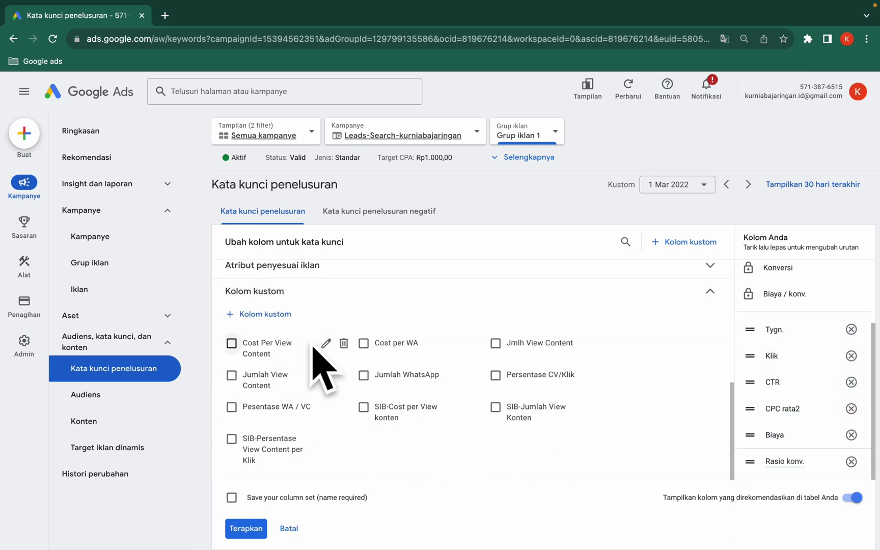
left_click(231, 343)
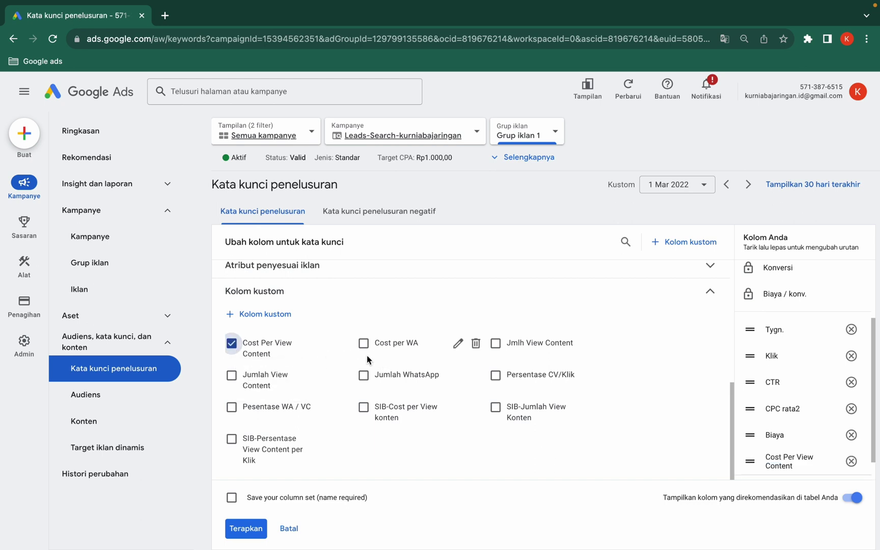
left_click(231, 343)
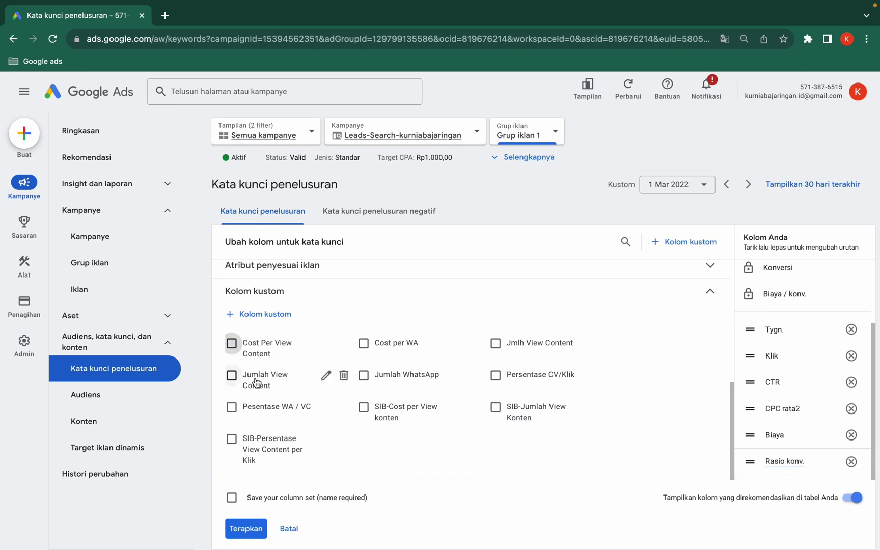
left_click(231, 375)
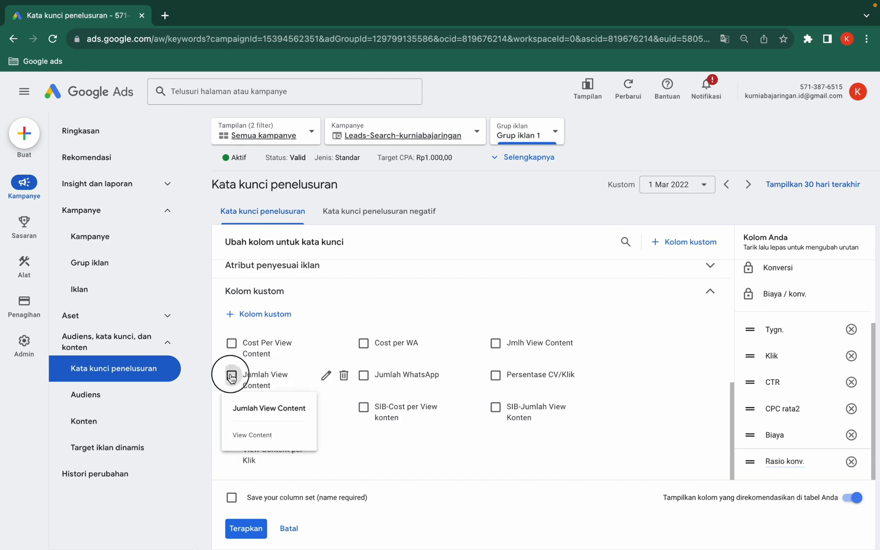
left_click(232, 345)
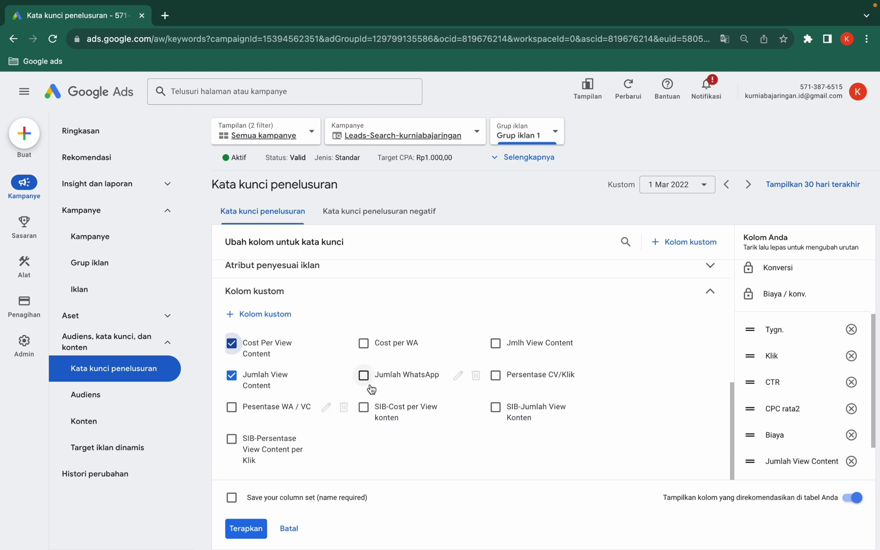
Add the custom columns Cost per WA, Jumlah WhatsApp, Persentase CV/Klik and Jmlh View Content, and apply the column setup to the keyword table
left_click(364, 351)
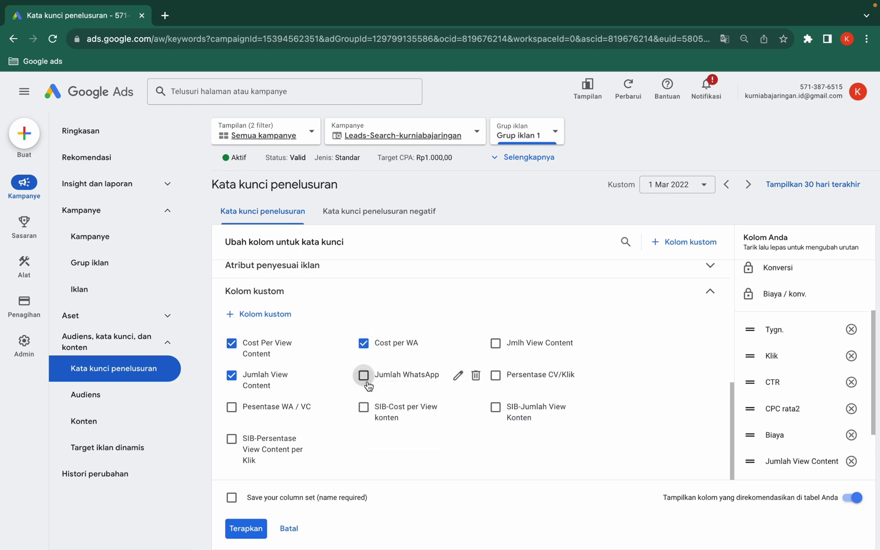
left_click(363, 375)
left_click(495, 375)
left_click(495, 343)
scroll(812, 404, "down", 3)
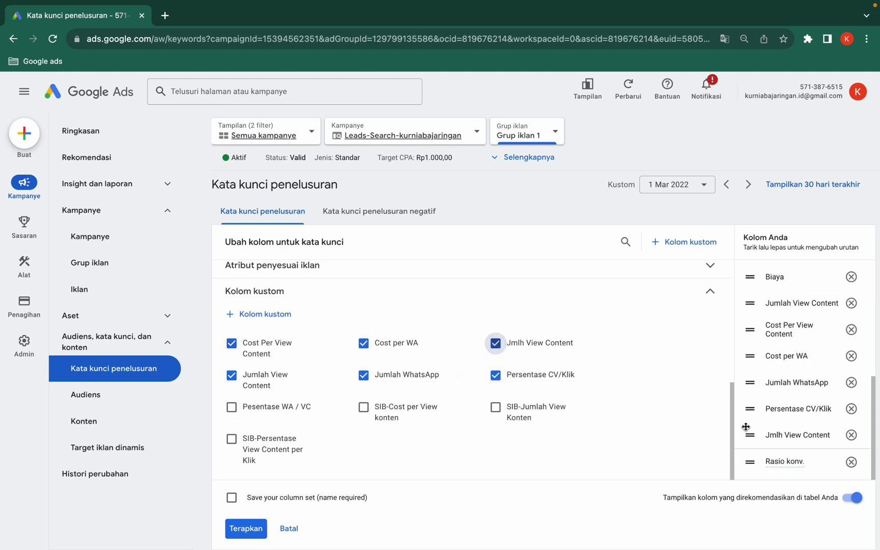
left_click(248, 530)
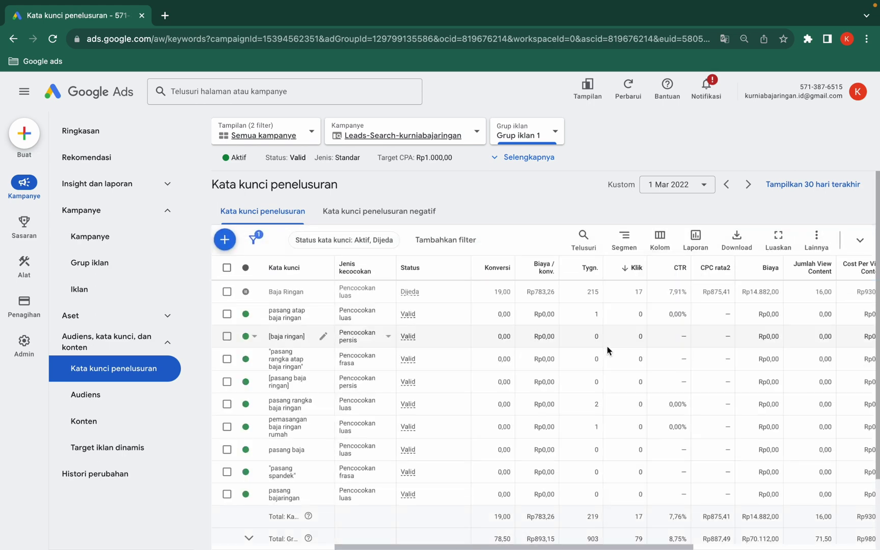
left_click_drag(568, 546, 504, 496)
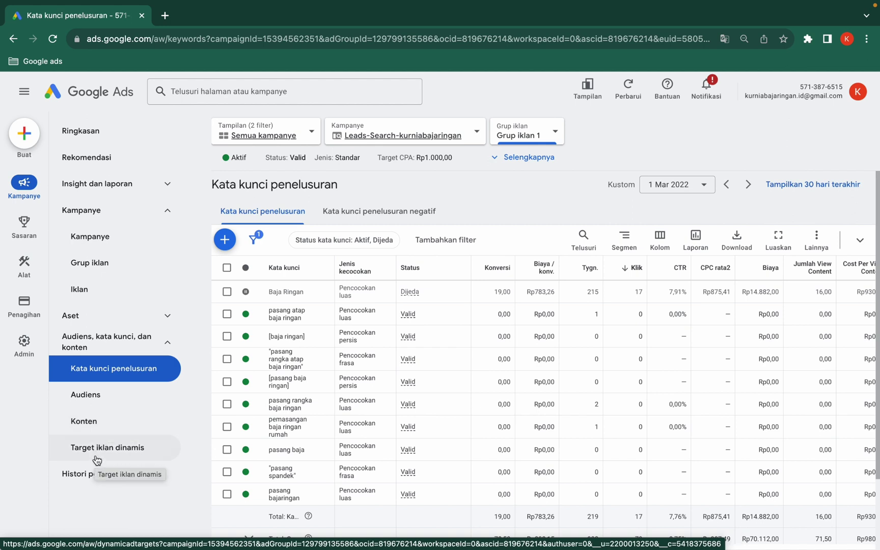
Open the ad group's audience overview and examine the clicks per age group in the demographics chart
left_click(106, 402)
scroll(444, 396, "down", 5)
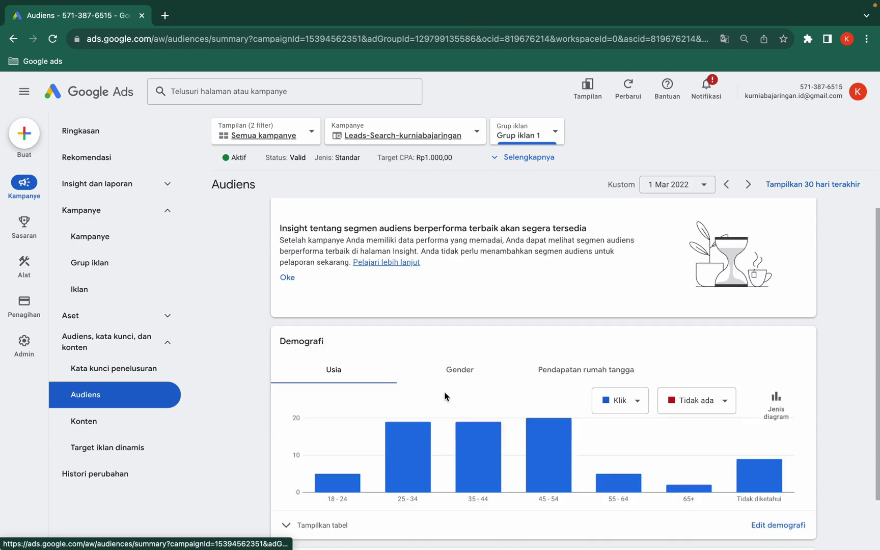
scroll(426, 402, "down", 3)
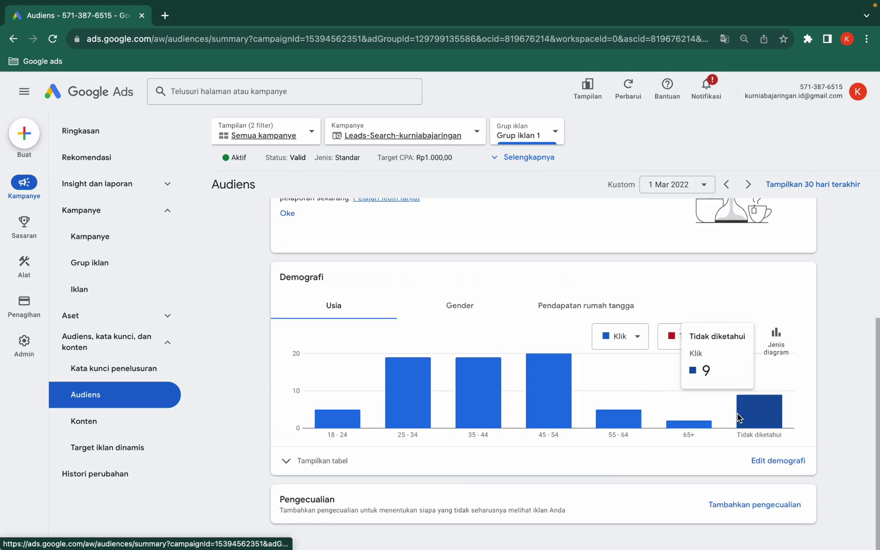
mouse_move(331, 405)
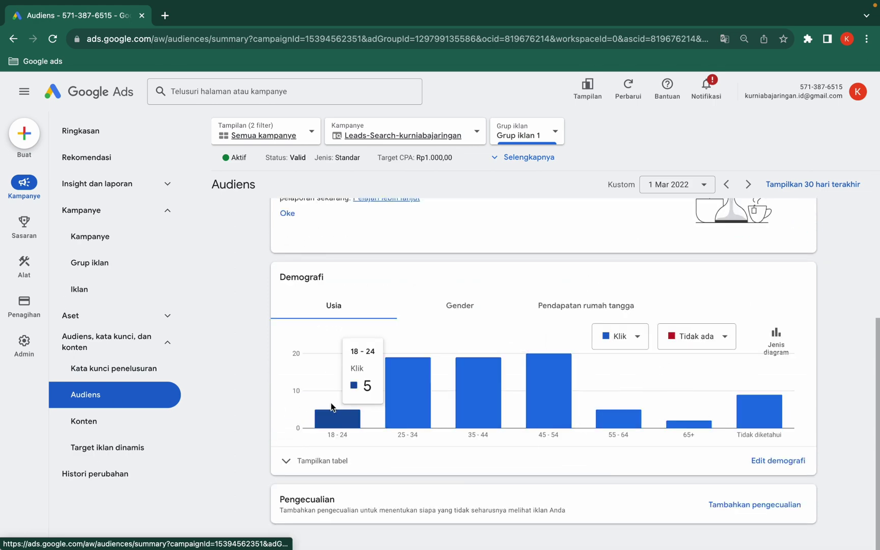
mouse_move(425, 404)
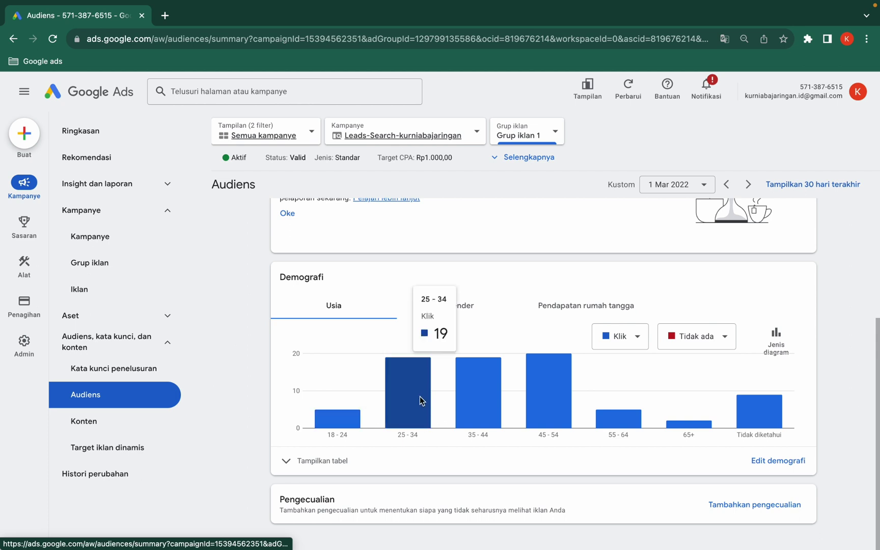
Compare the clicks of the 25 - 34, 35 - 44 and 45 - 54 age groups in the demographics chart
mouse_move(450, 389)
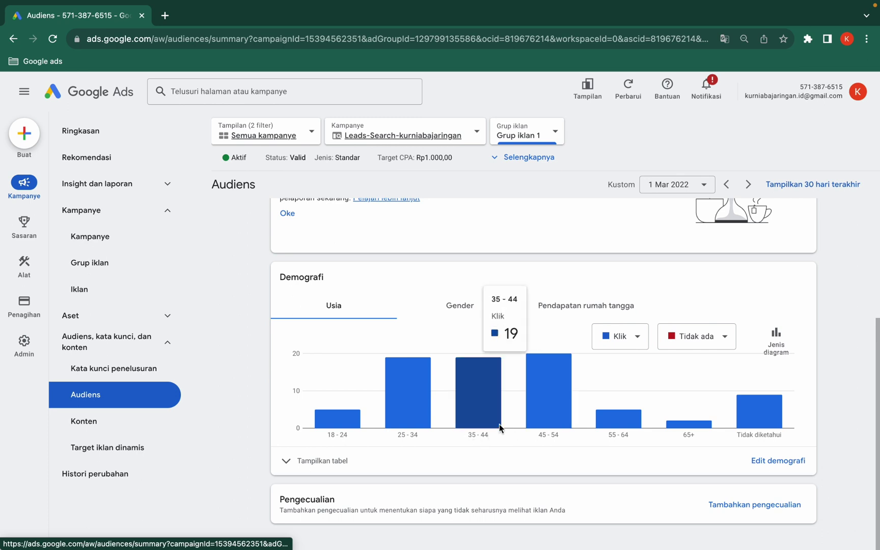
mouse_move(484, 410)
mouse_move(528, 379)
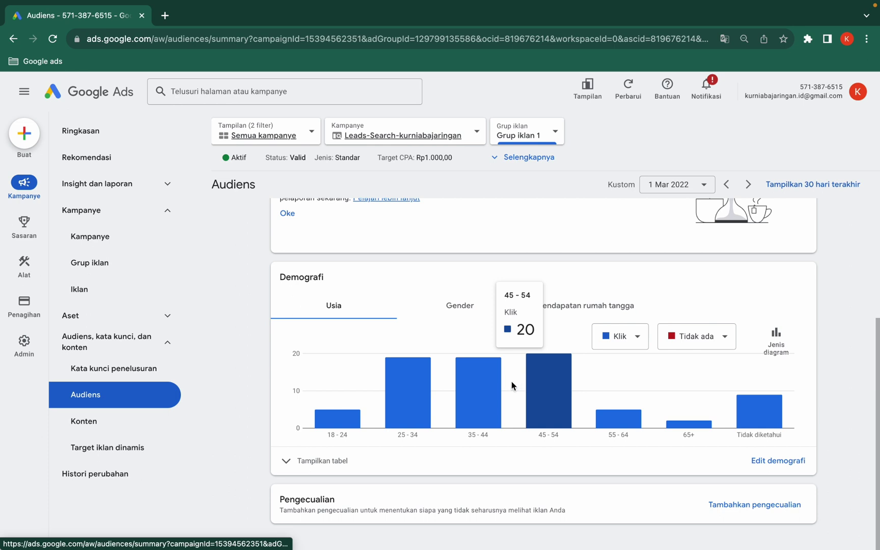
mouse_move(503, 388)
Examine the ad group's clicks by gender and by household income in the demographics chart
left_click(447, 304)
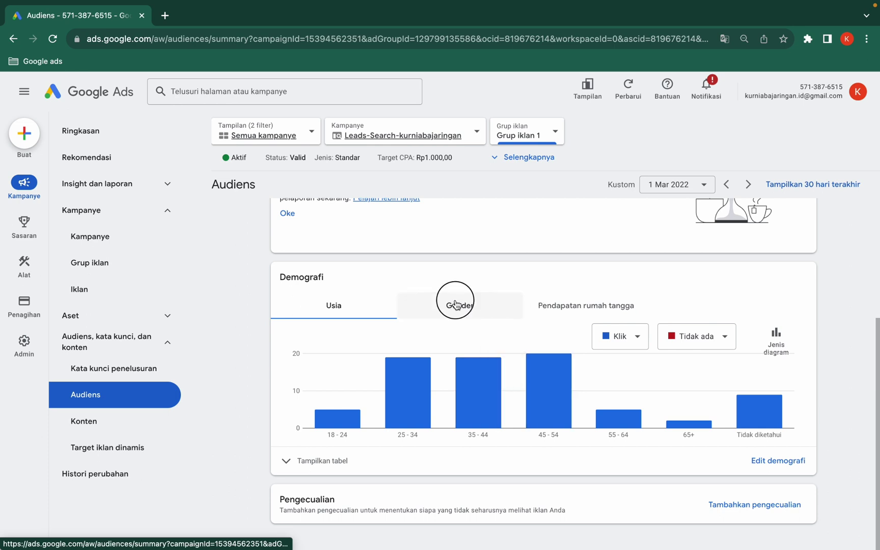
mouse_move(428, 436)
mouse_move(552, 418)
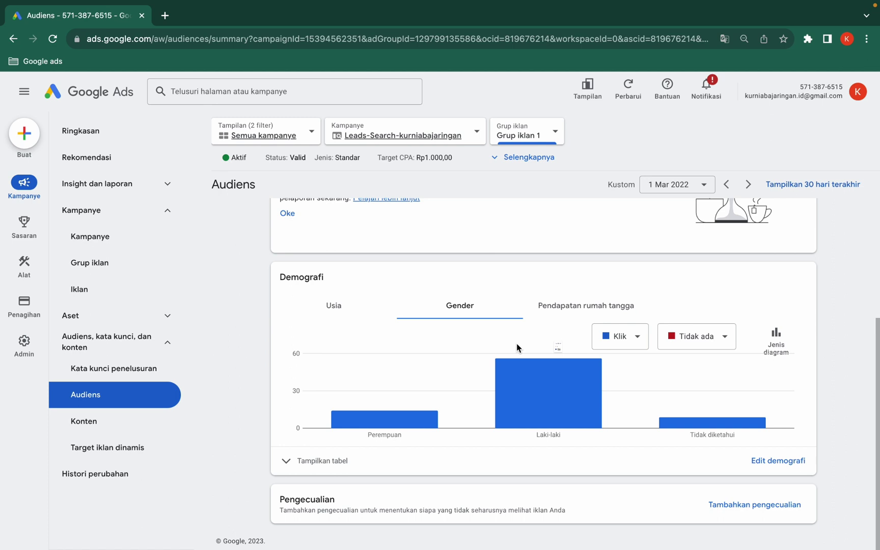
left_click(568, 315)
mouse_move(508, 379)
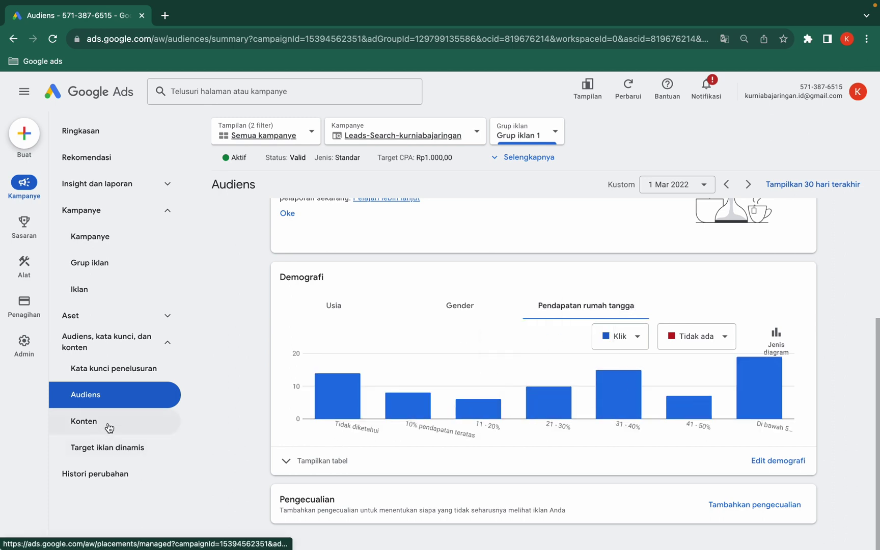
left_click(104, 242)
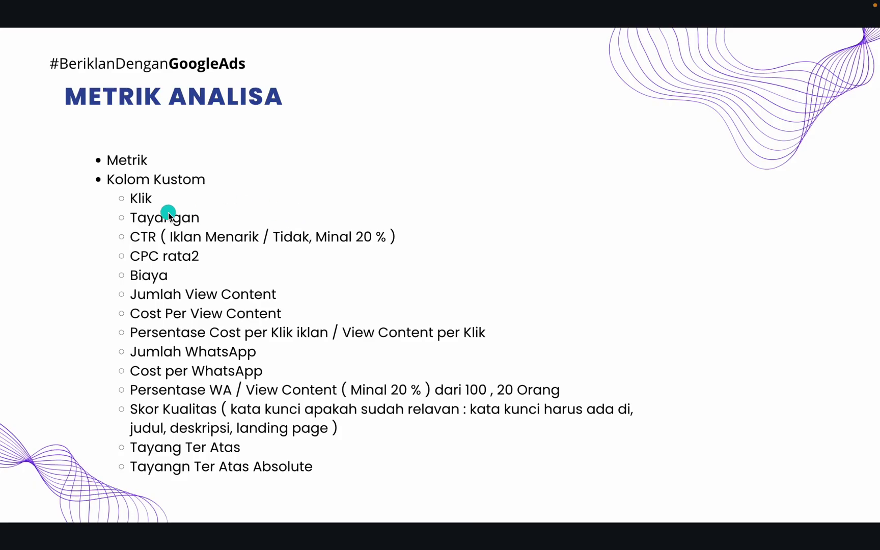